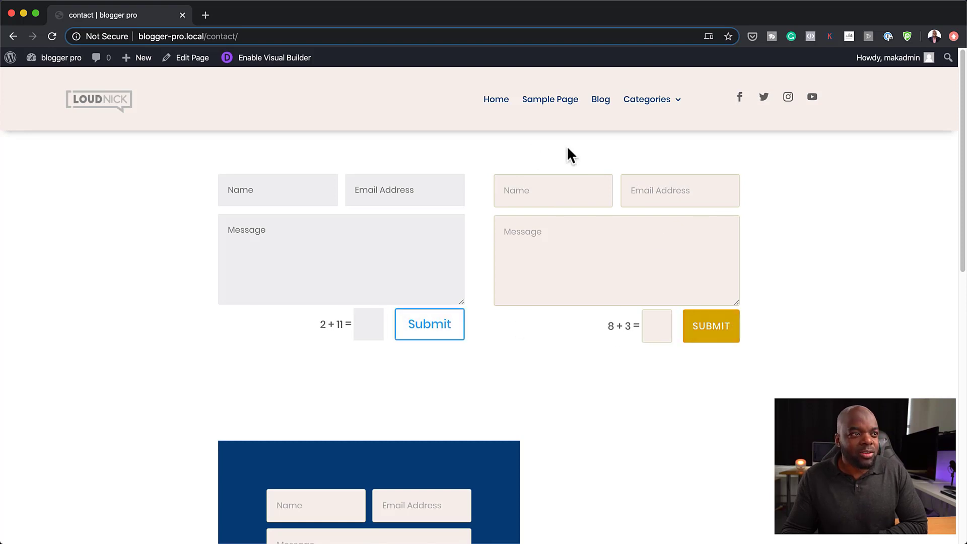
- Scroll through the WordPress dashboard to reach Pages > Add New
scroll(666, 241, down, 4)
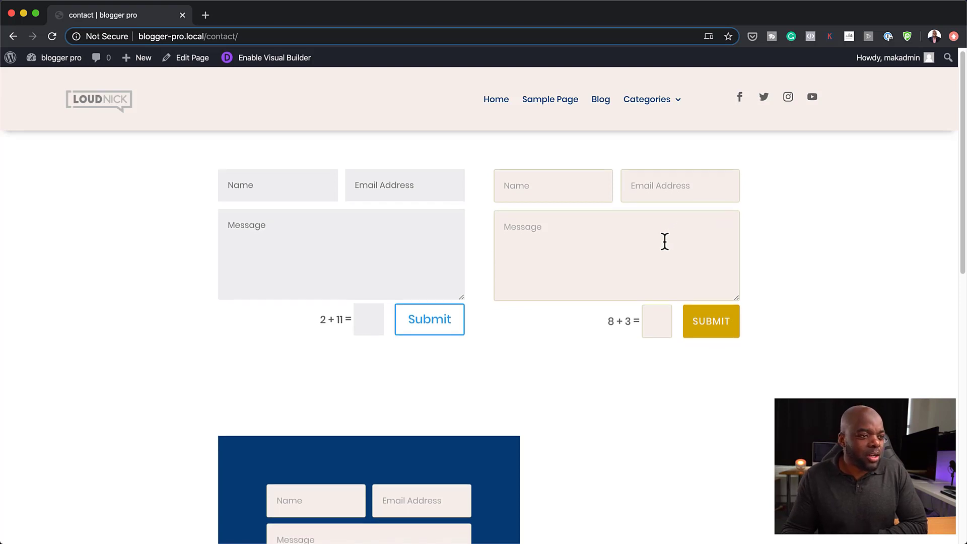
scroll(665, 241, down, 1)
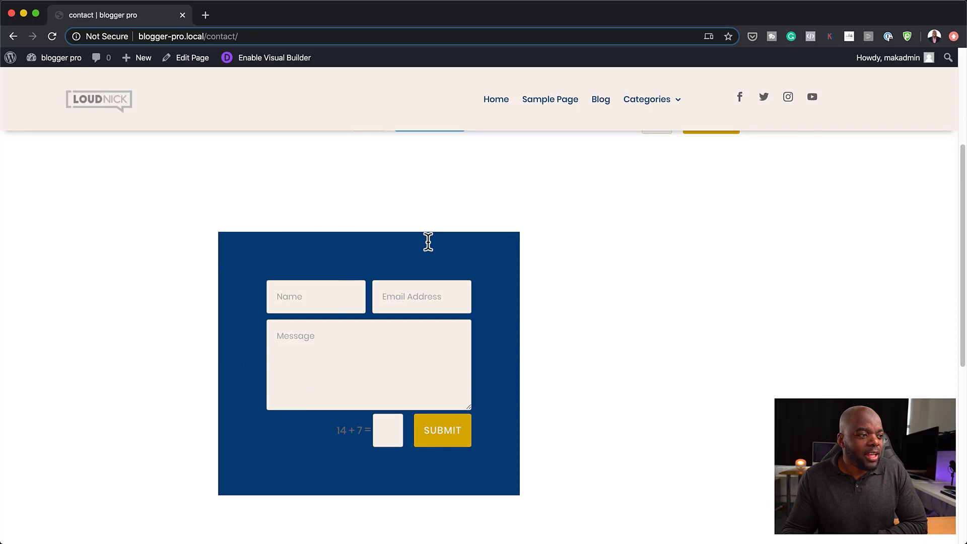
scroll(660, 376, up, 5)
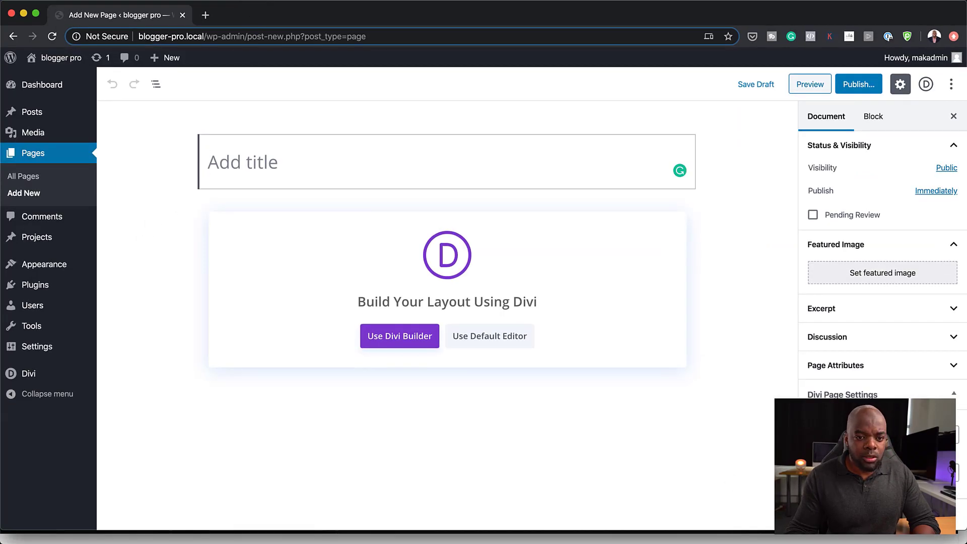
- Title the new page 'contact' and switch it to the Divi Builder
drag(960, 530, 959, 540)
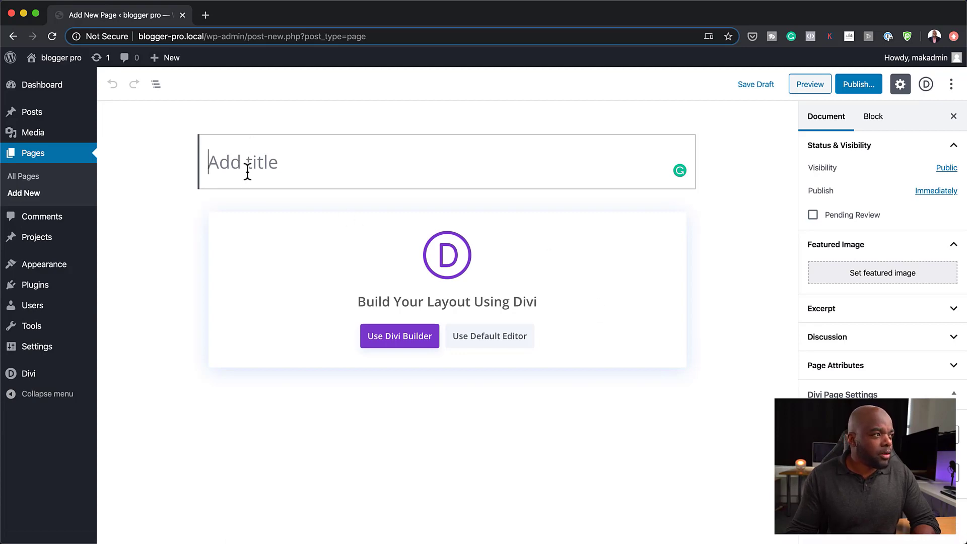
text(C)
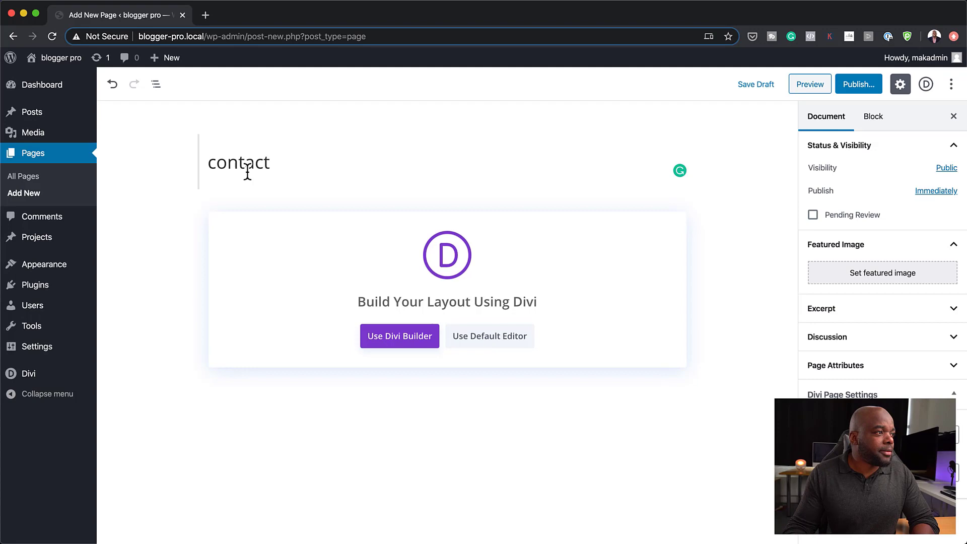
click(395, 345)
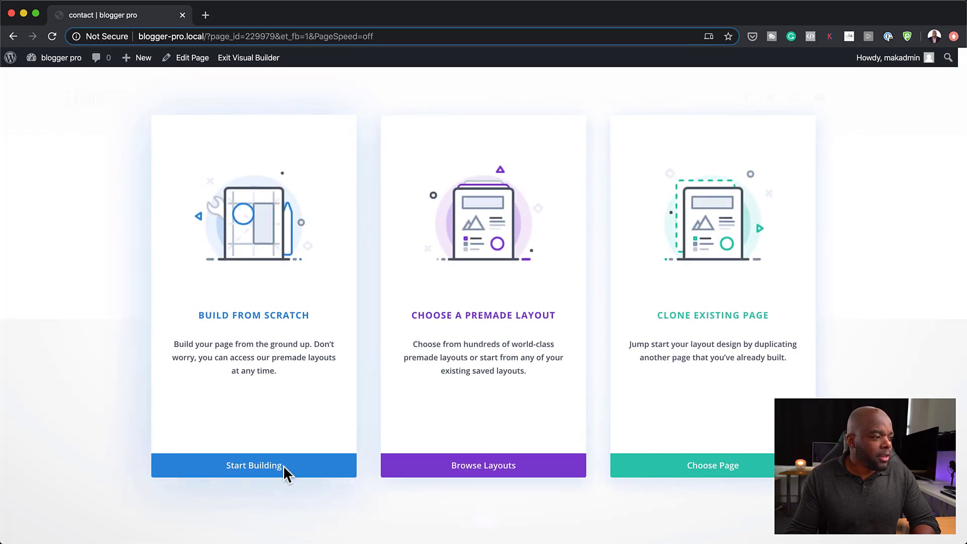
- Build from scratch with a two-column row and a Contact Form module in the left column
click(263, 473)
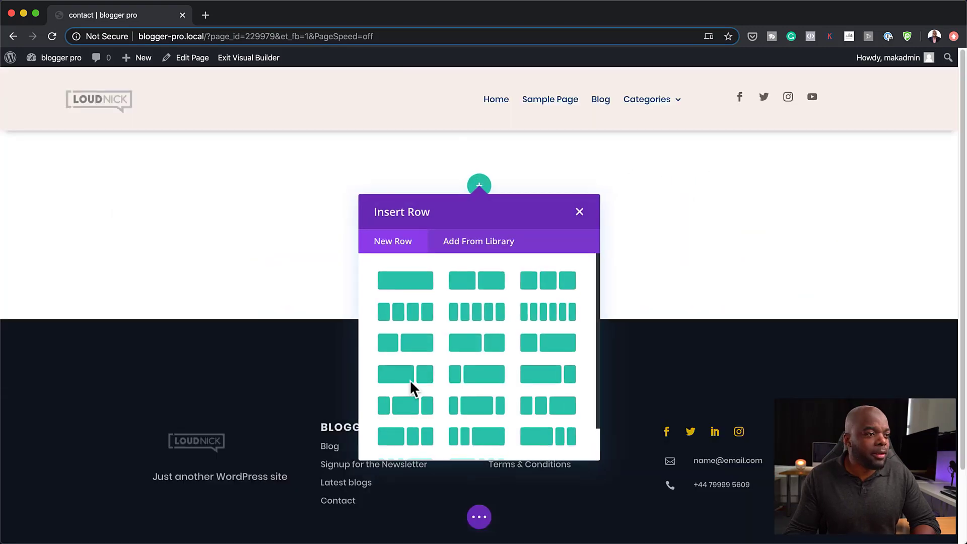
click(489, 285)
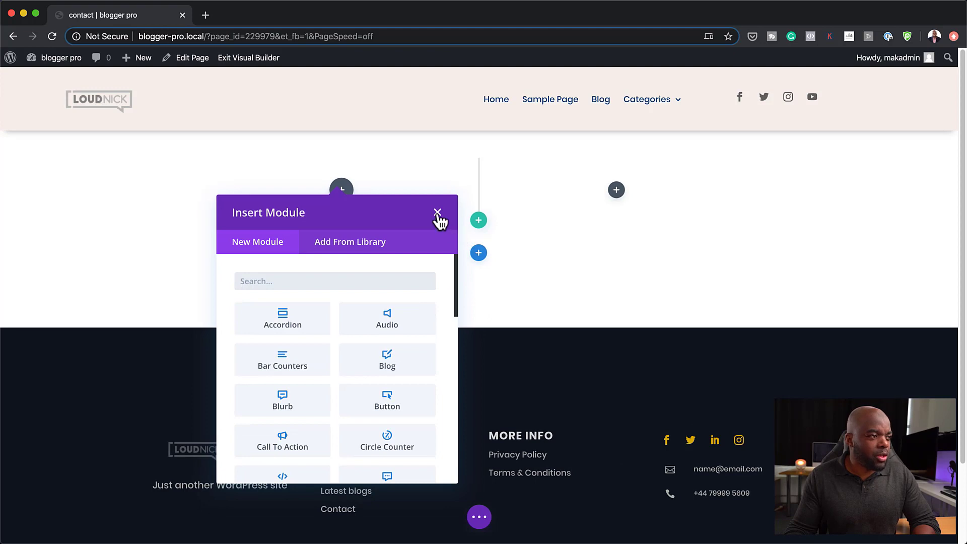
text(conta)
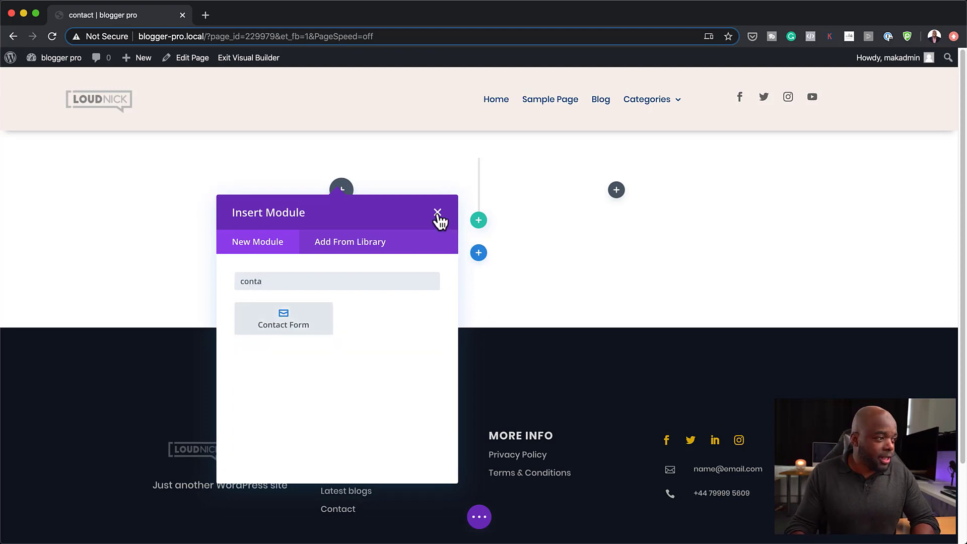
click(303, 325)
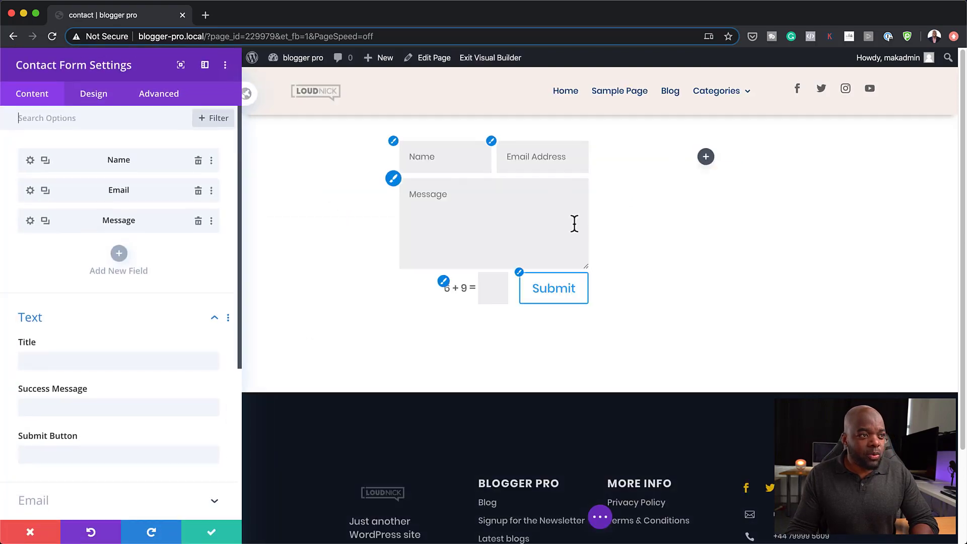
- Save the form, duplicate its row, and move the copied form into the empty right column
click(213, 535)
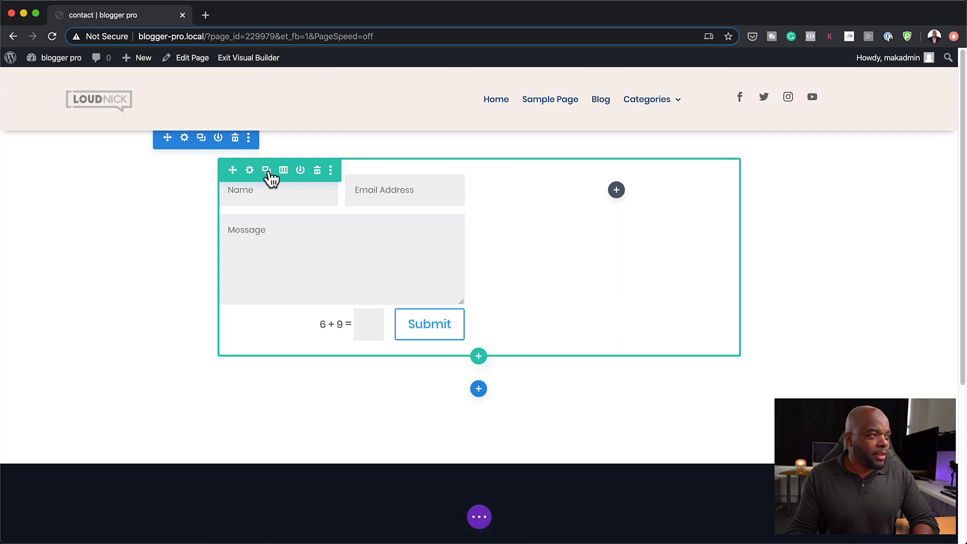
click(266, 170)
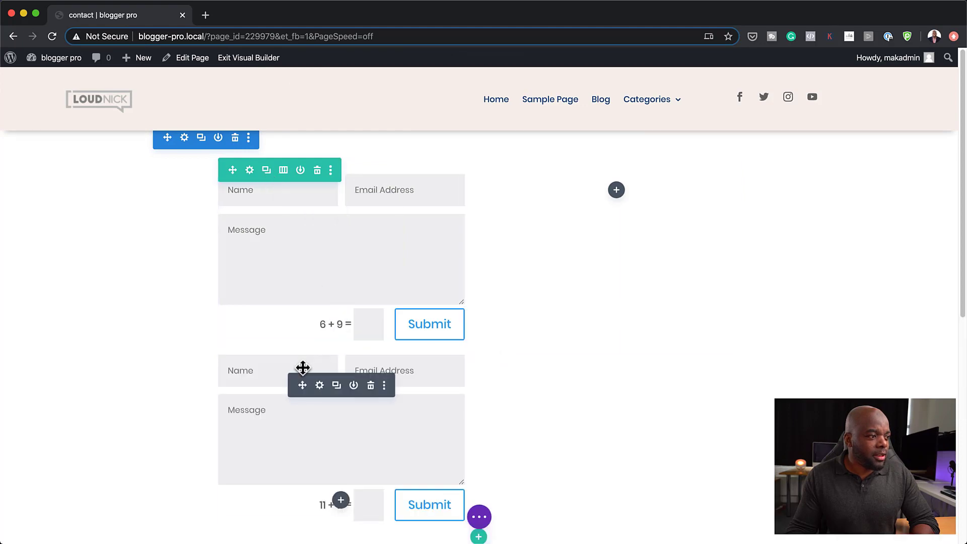
drag(303, 387, 623, 204)
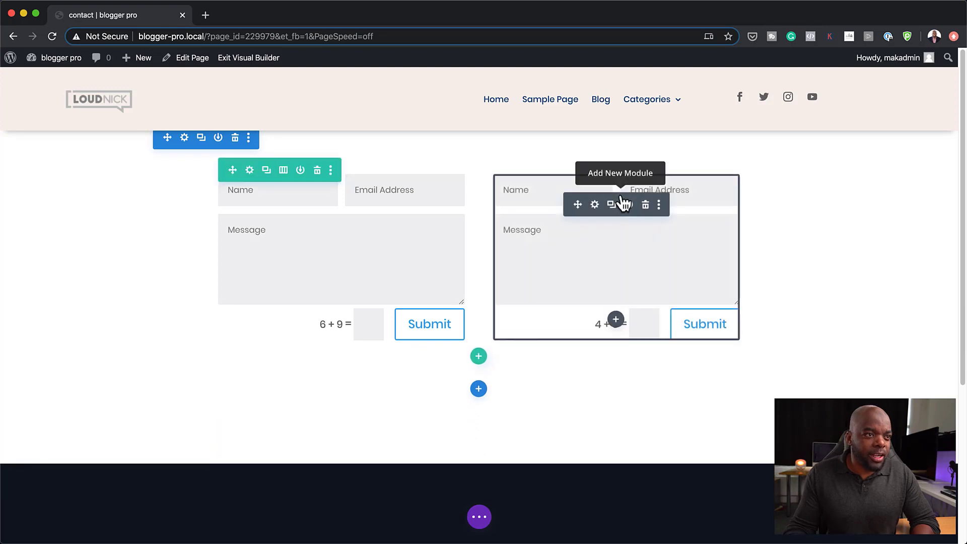
- Set the right form's Fields Background Color to the beige #f4f0eb swatch
click(595, 205)
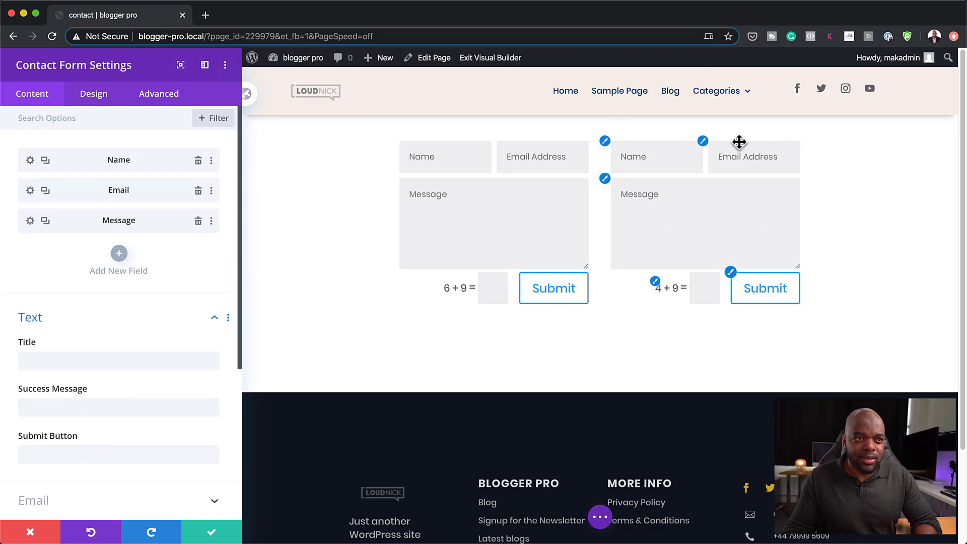
click(95, 95)
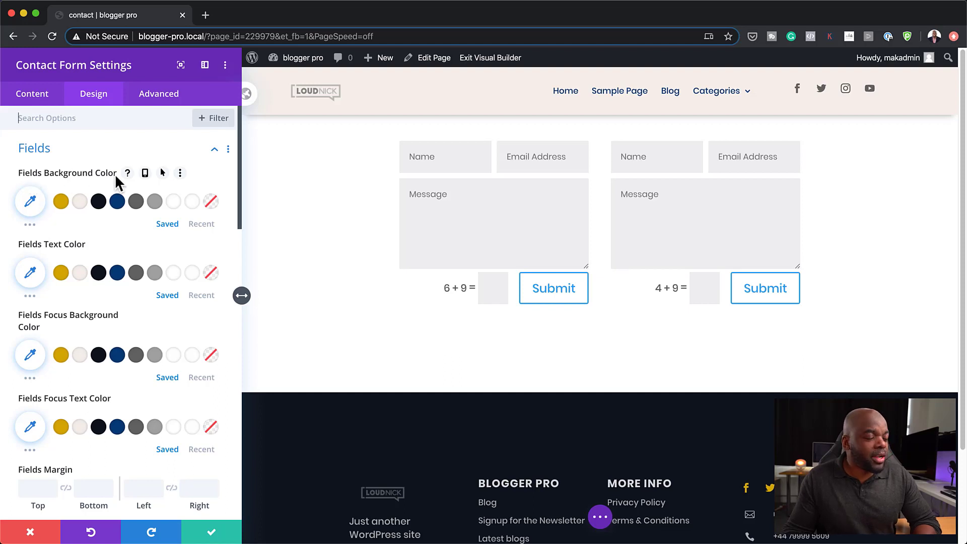
click(80, 202)
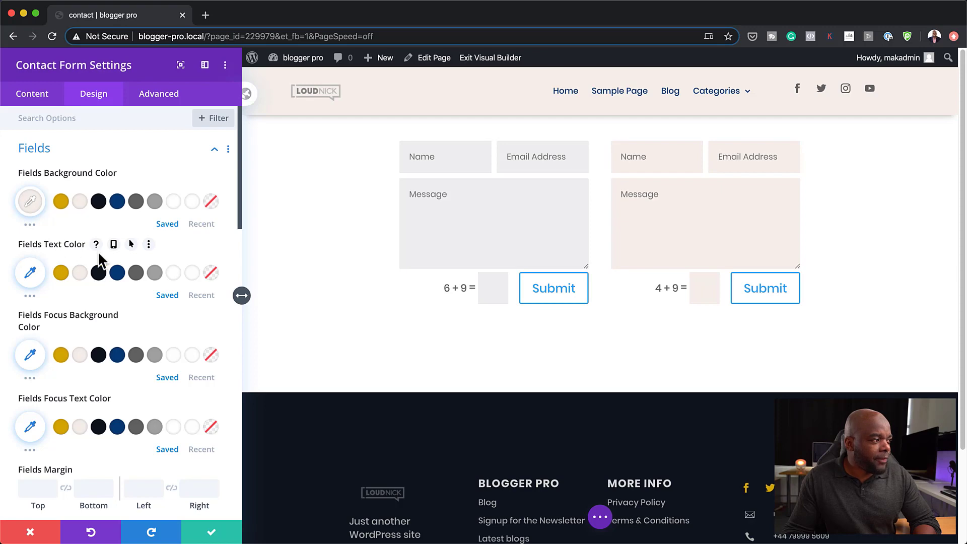
- Set the right form's Fields Text Color to grey #a5a5a5
click(118, 274)
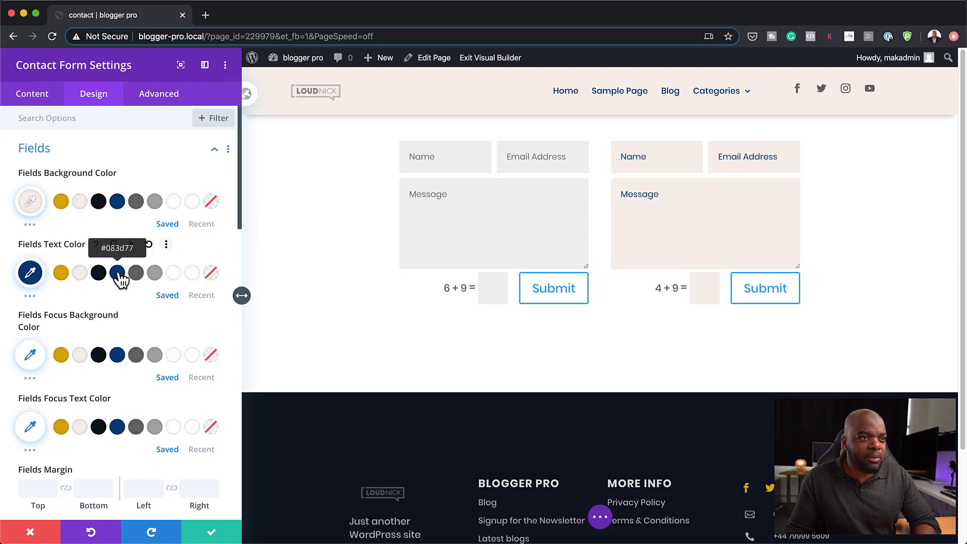
click(154, 274)
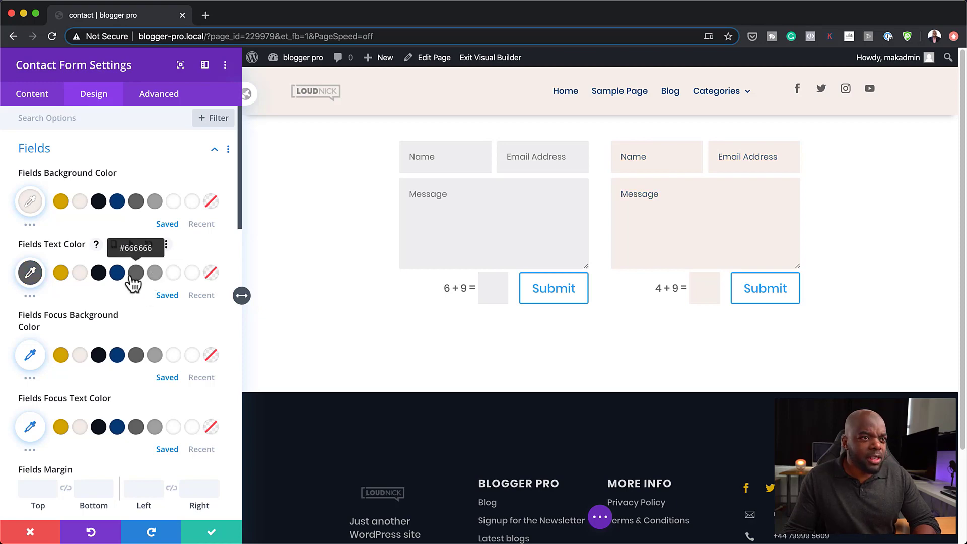
click(95, 274)
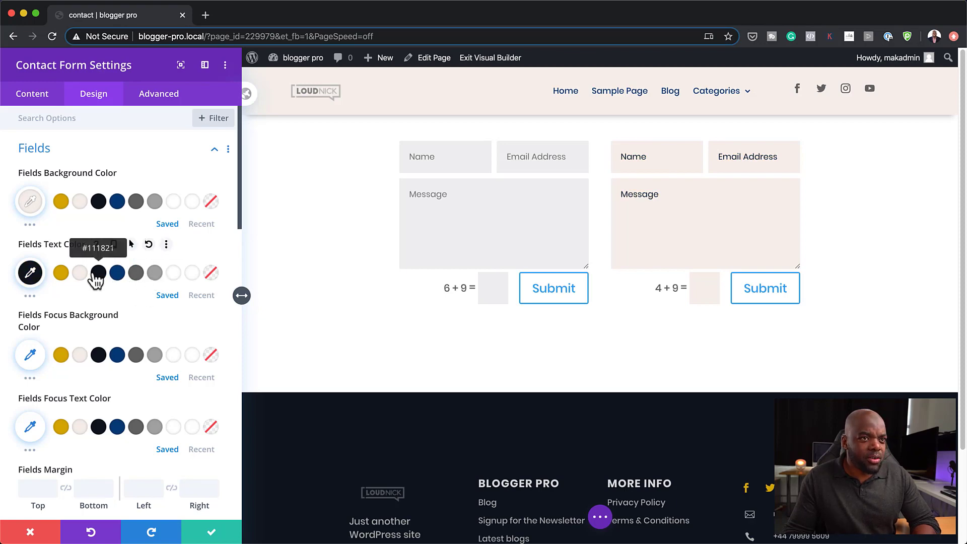
click(155, 274)
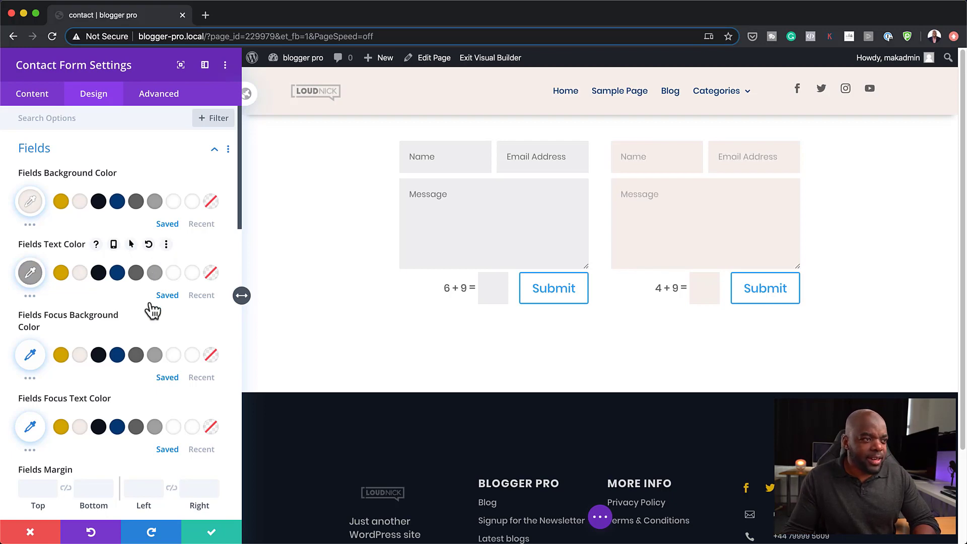
- Set Fields Focus Background to gold #d8a900 and Focus Text to #666666, then save
scroll(151, 318, down, 1)
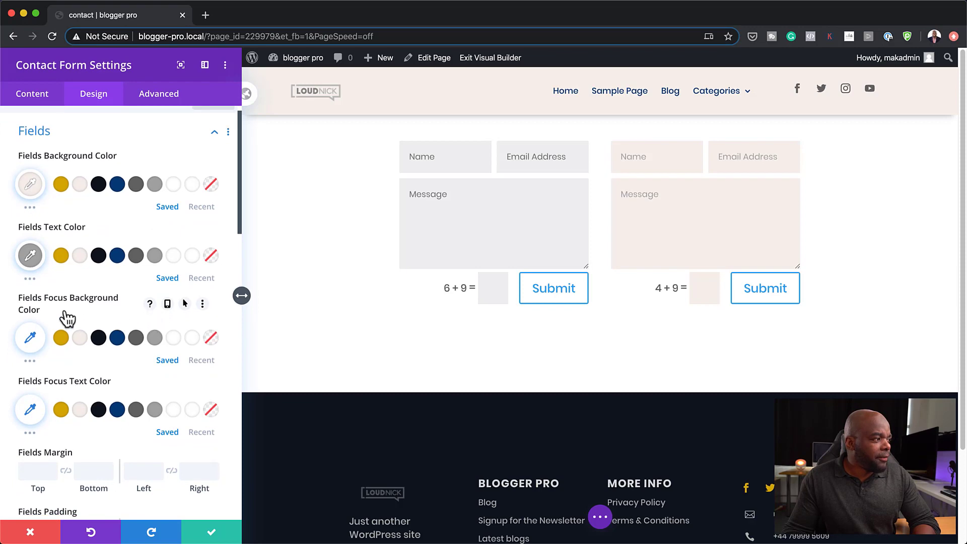
scroll(102, 321, down, 1)
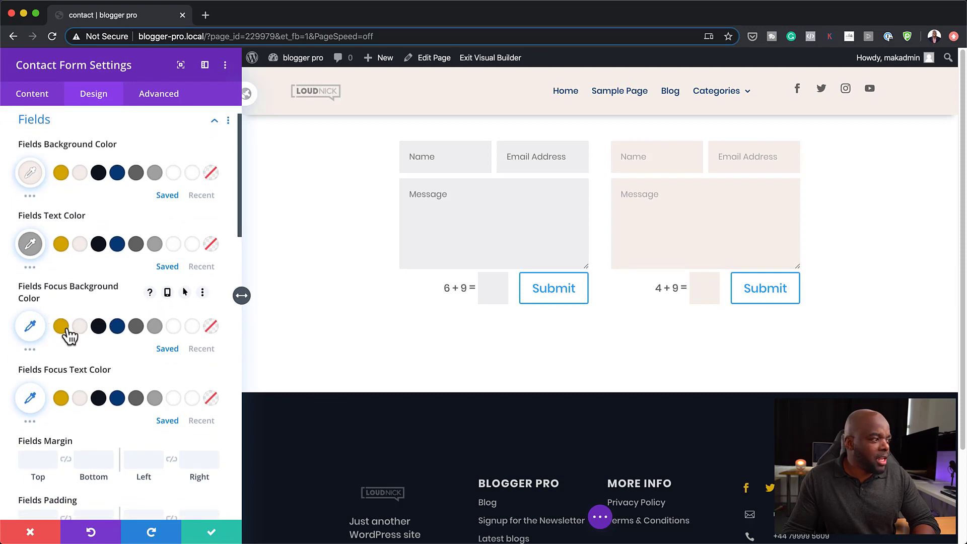
click(61, 327)
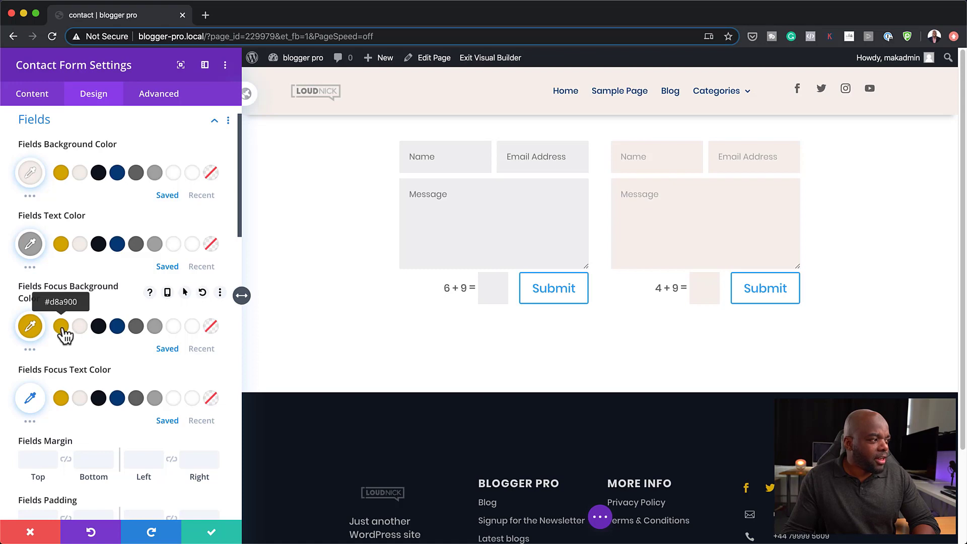
scroll(104, 334, down, 3)
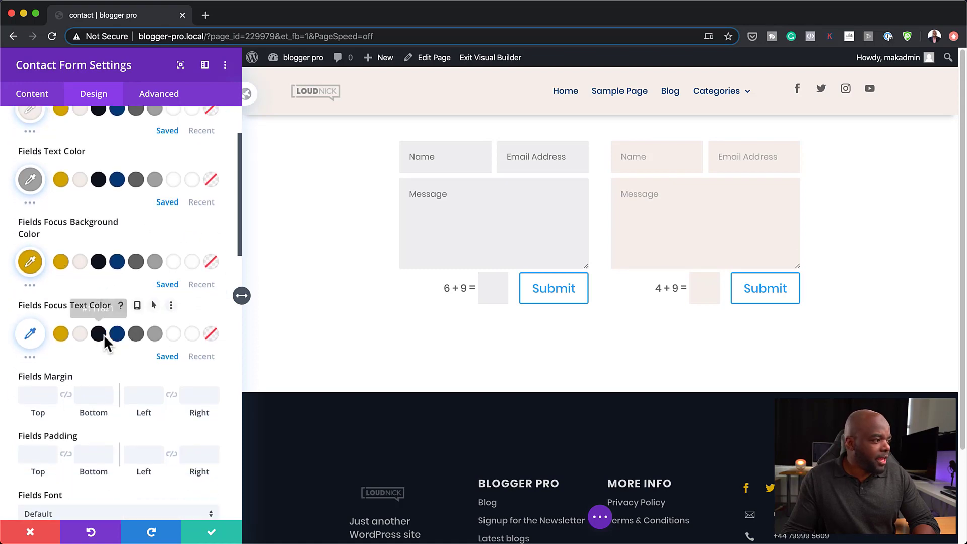
click(137, 334)
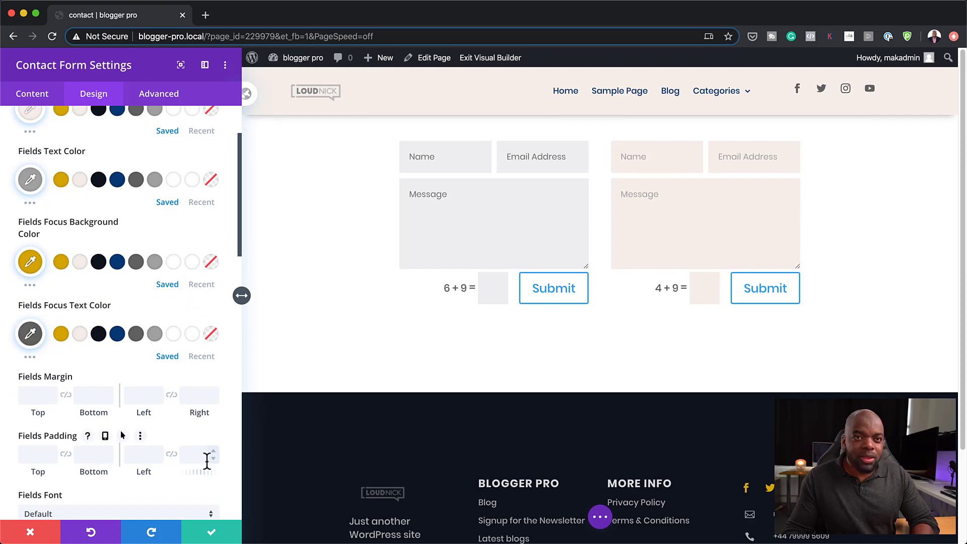
click(212, 534)
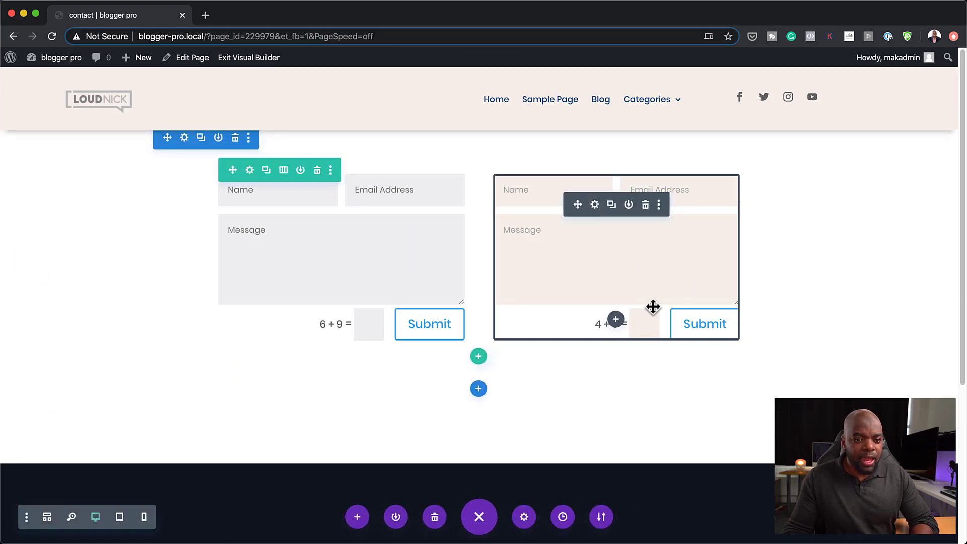
- On the live page, check that the right form's Name and Email fields turn gold on focus
click(249, 58)
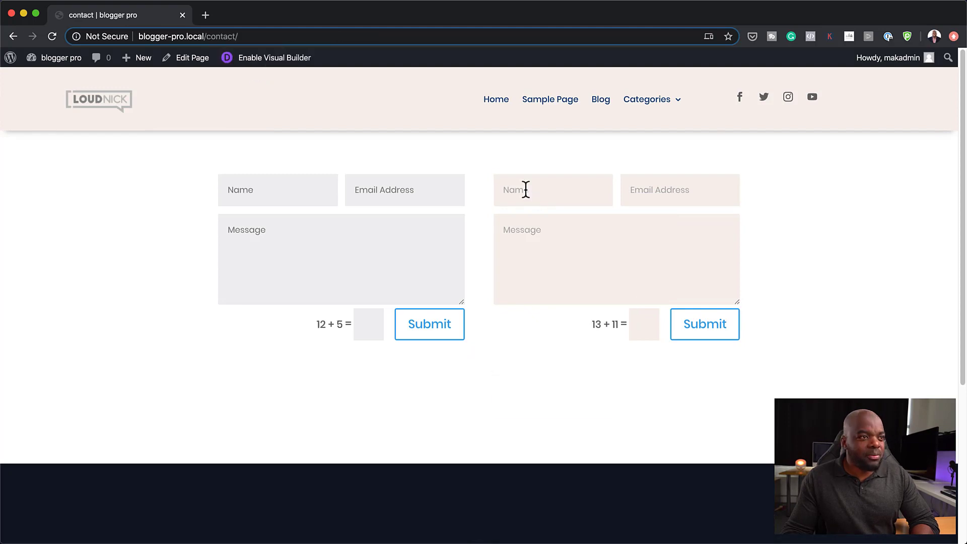
click(525, 189)
click(602, 154)
click(639, 192)
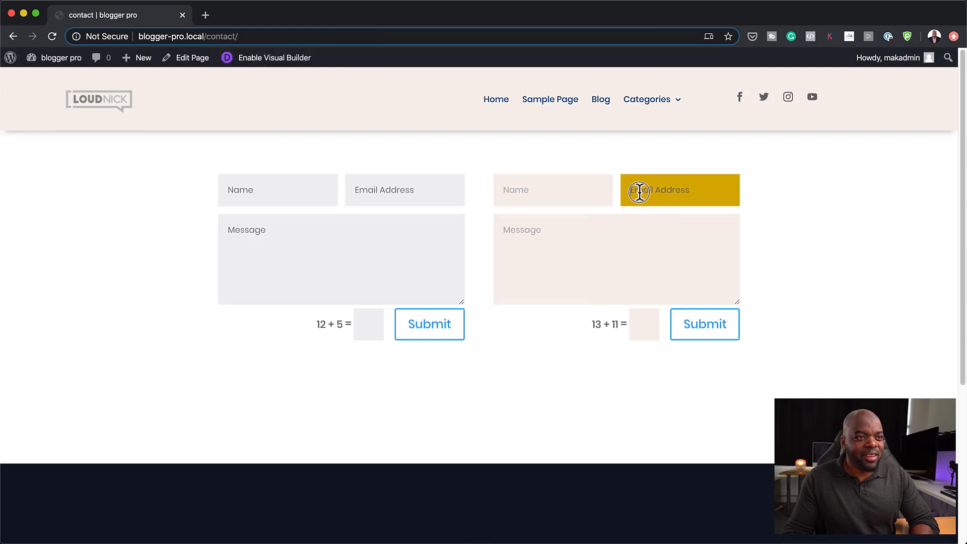
click(611, 153)
- Compare focus styling against the left form's fields, then reopen the page in the visual builder
click(352, 192)
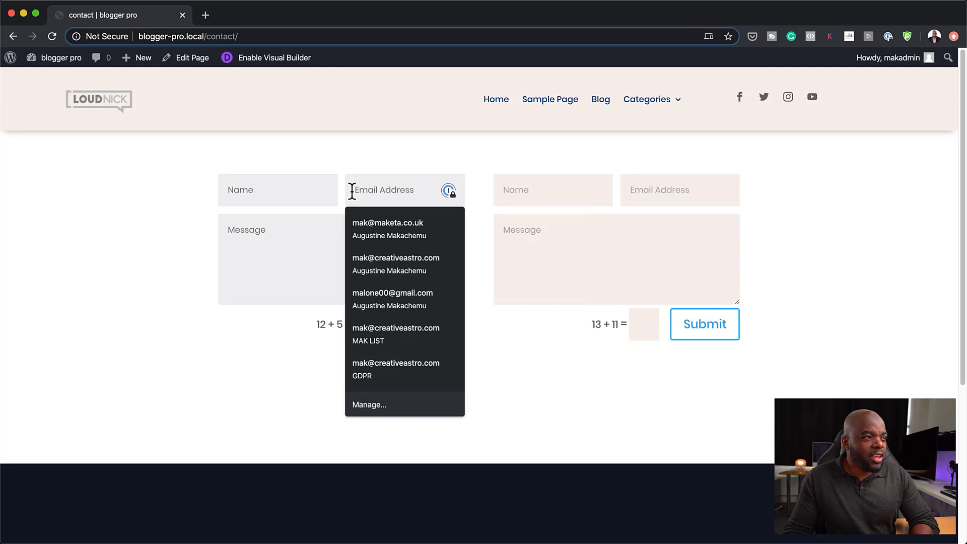
click(278, 190)
click(391, 252)
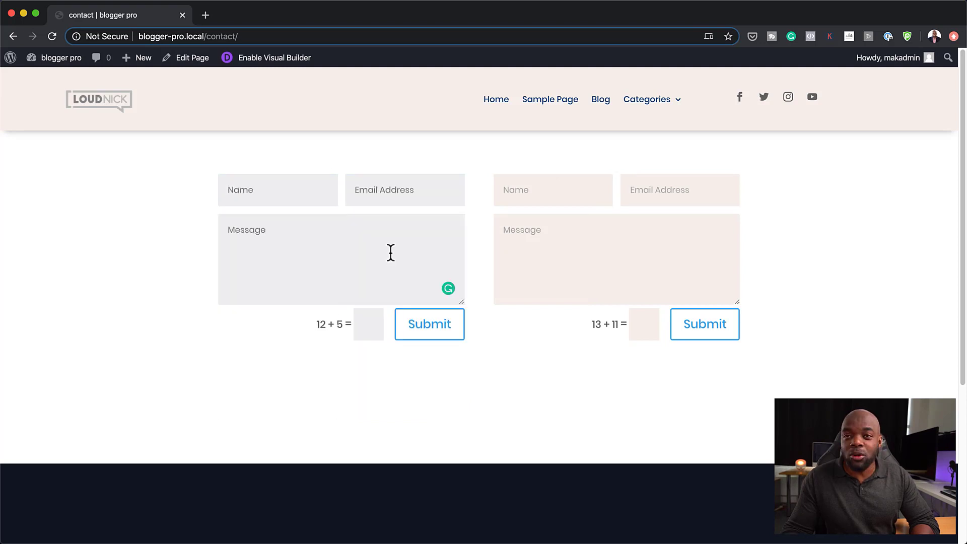
click(630, 189)
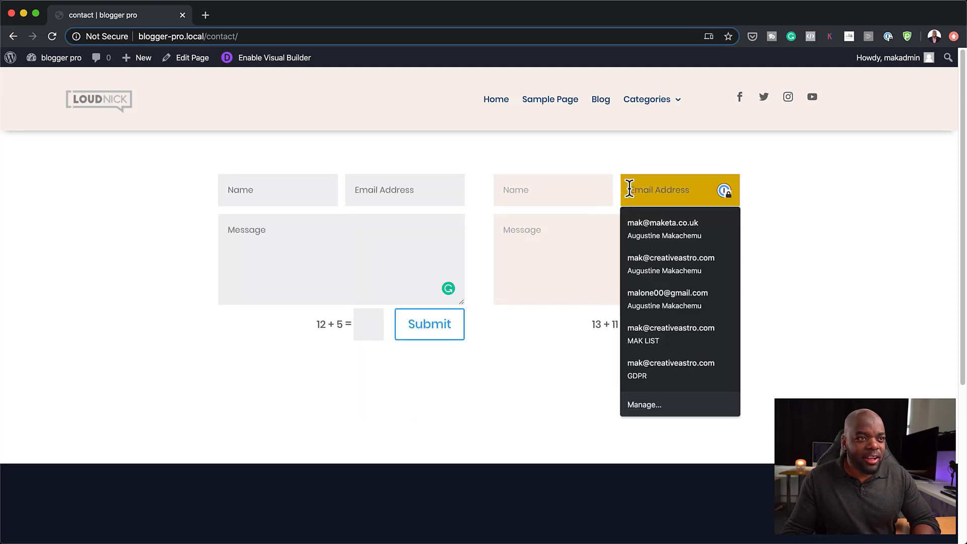
click(573, 196)
click(696, 260)
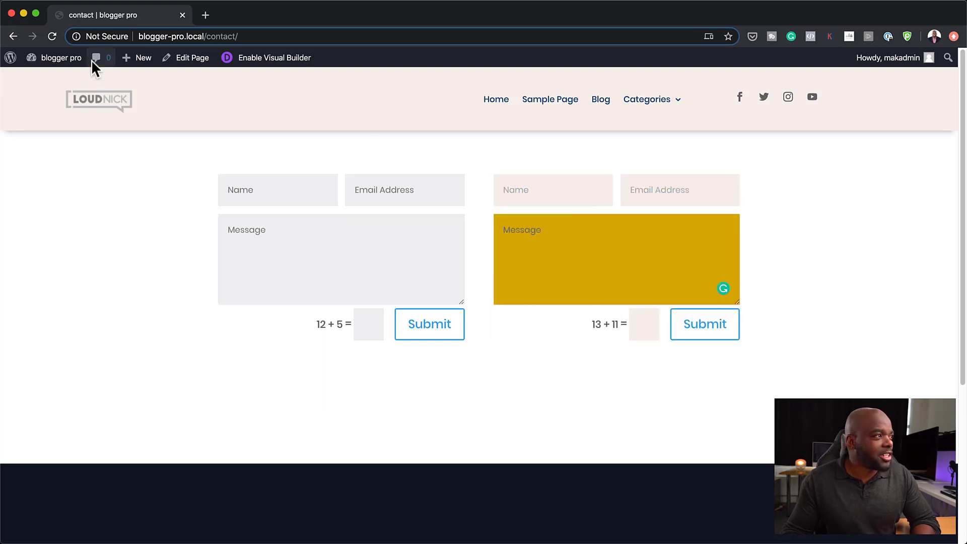
click(260, 60)
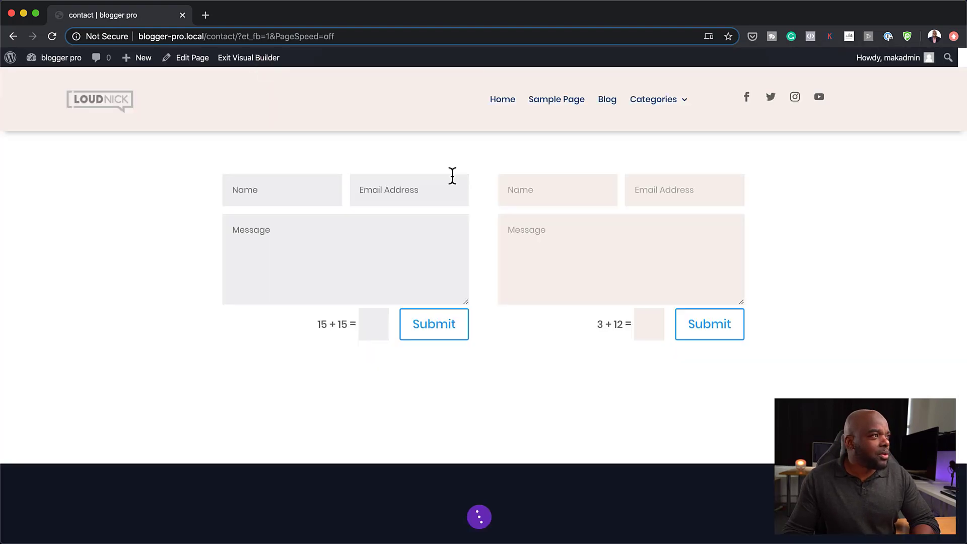
- Give the right form's fields linked top and bottom padding of 16px
click(599, 212)
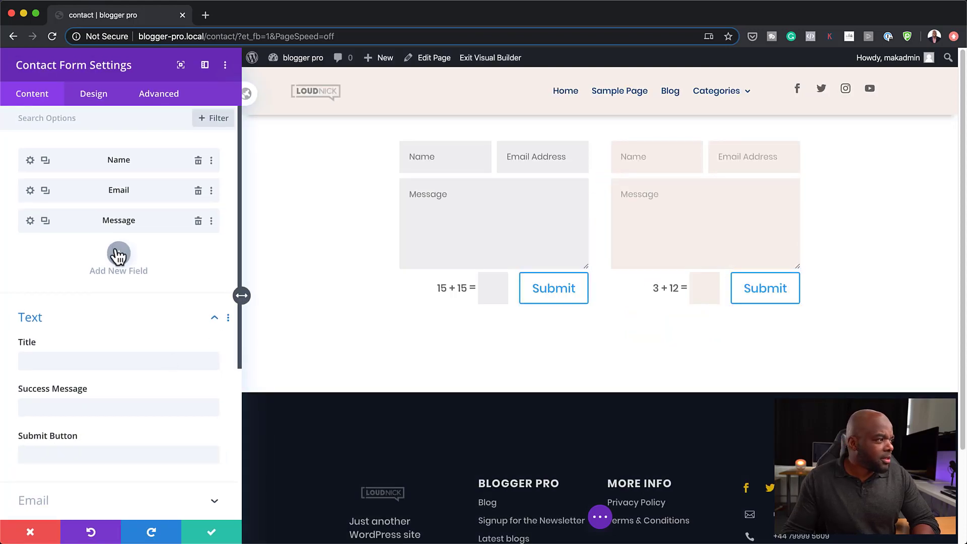
click(104, 103)
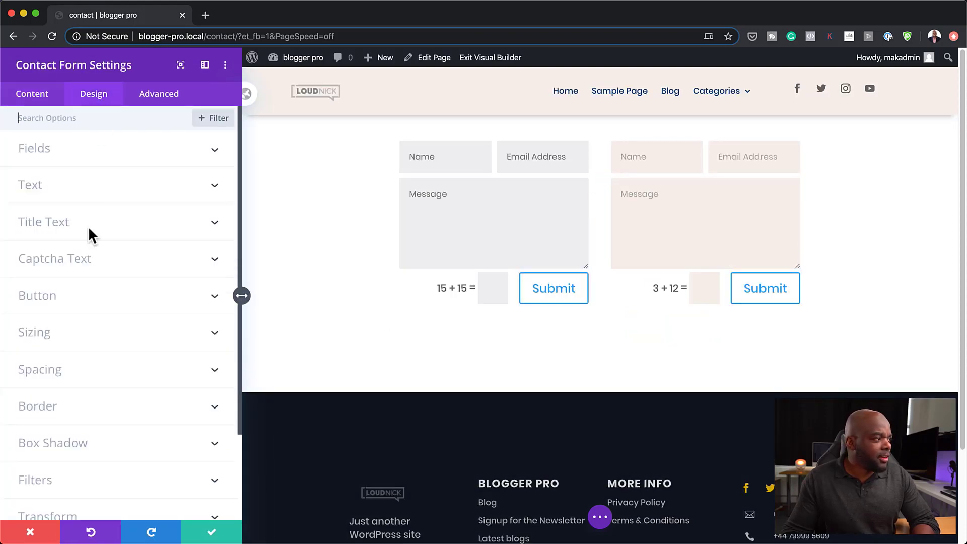
click(610, 149)
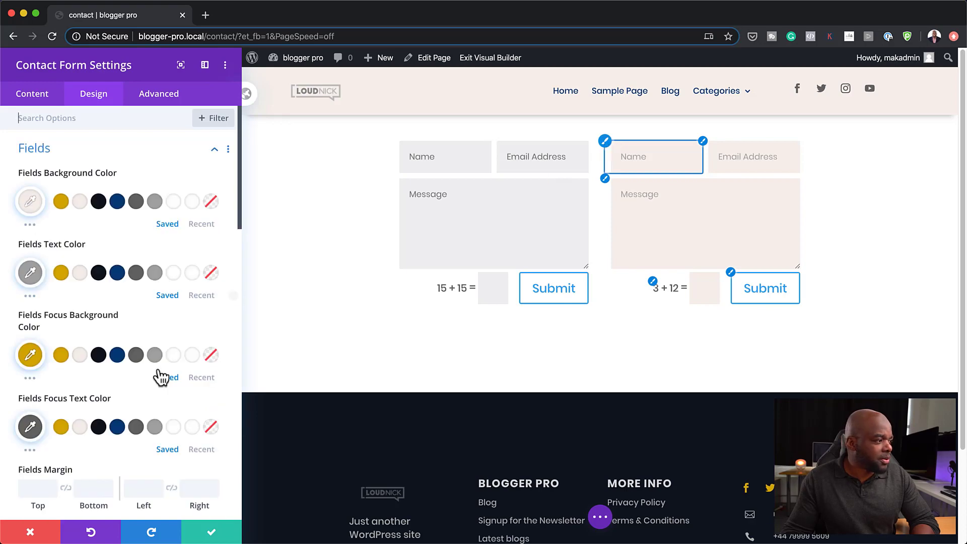
scroll(128, 409, down, 5)
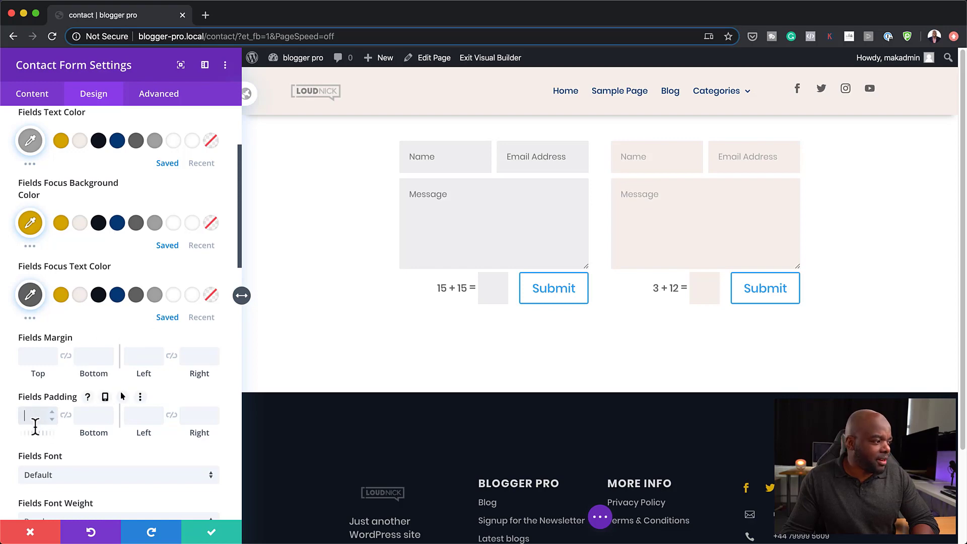
drag(36, 435, 66, 423)
click(65, 417)
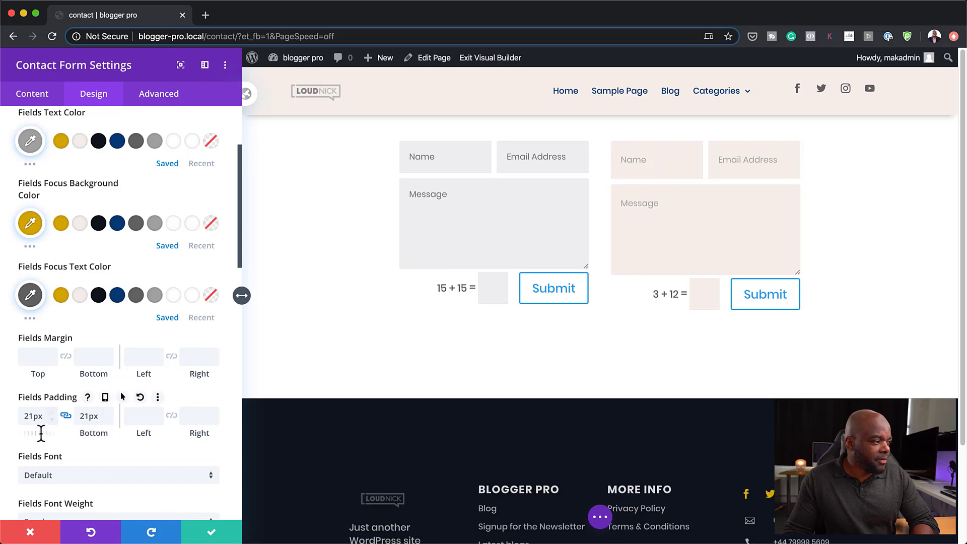
drag(39, 435, 37, 435)
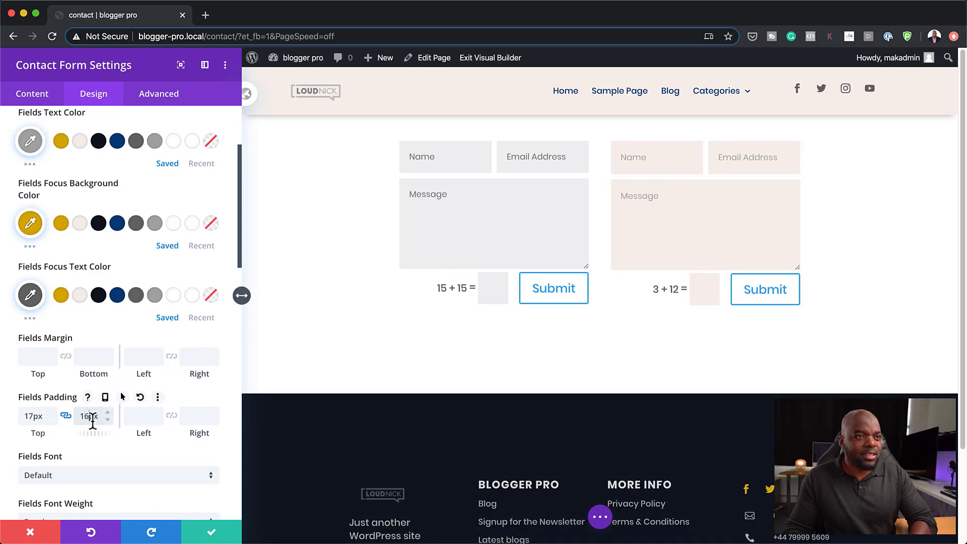
key(Down)
- Turn uppercase field text on, then back to normal case
scroll(137, 433, down, 1)
scroll(136, 432, down, 3)
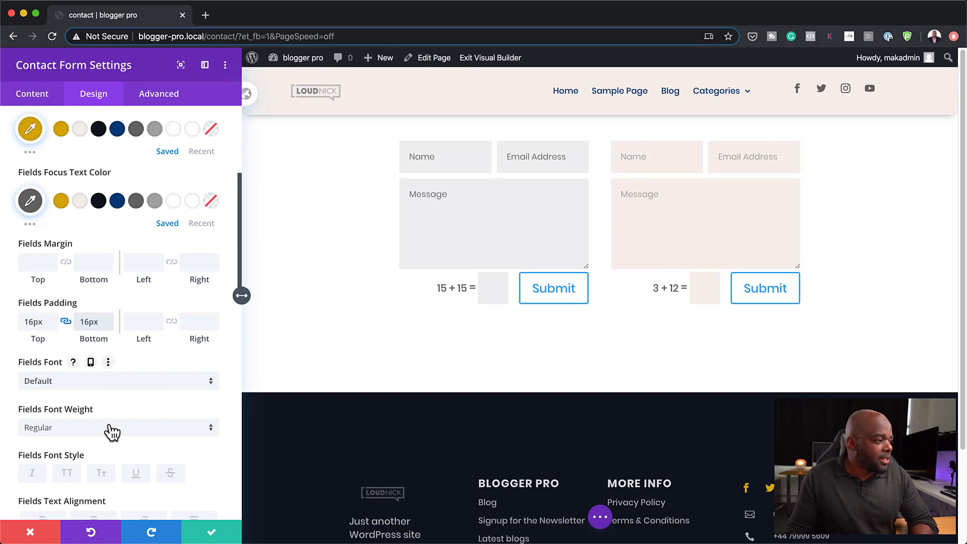
scroll(111, 432, down, 1)
scroll(112, 432, down, 2)
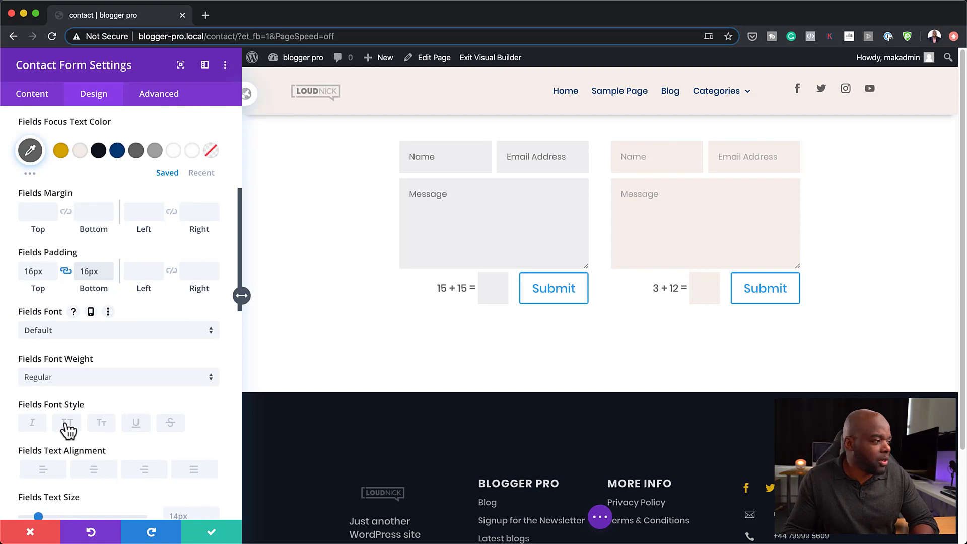
click(67, 423)
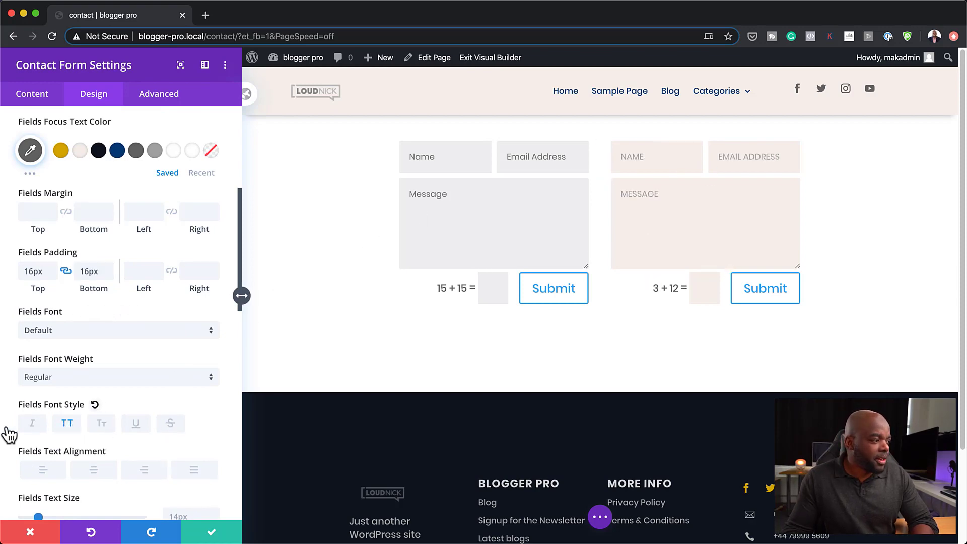
click(68, 429)
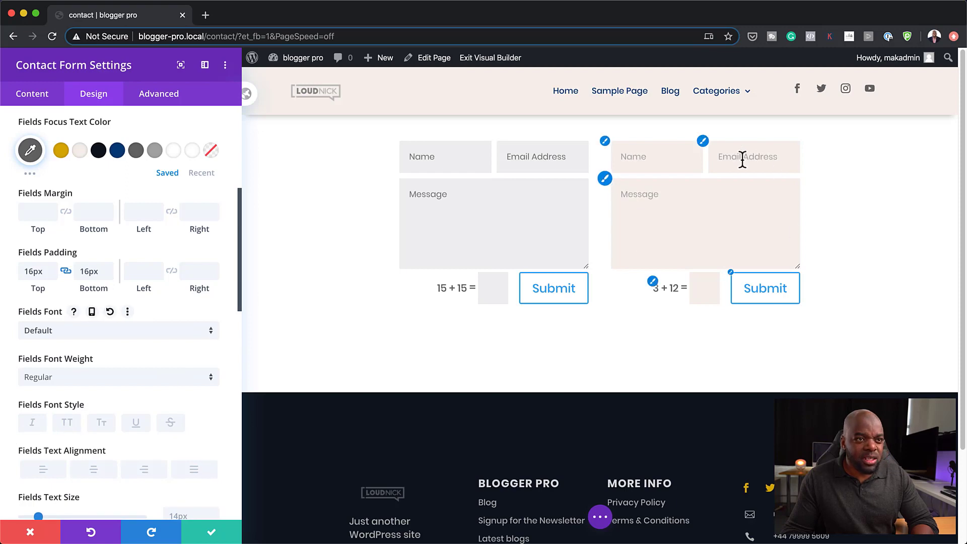
scroll(159, 403, down, 5)
scroll(156, 398, down, 2)
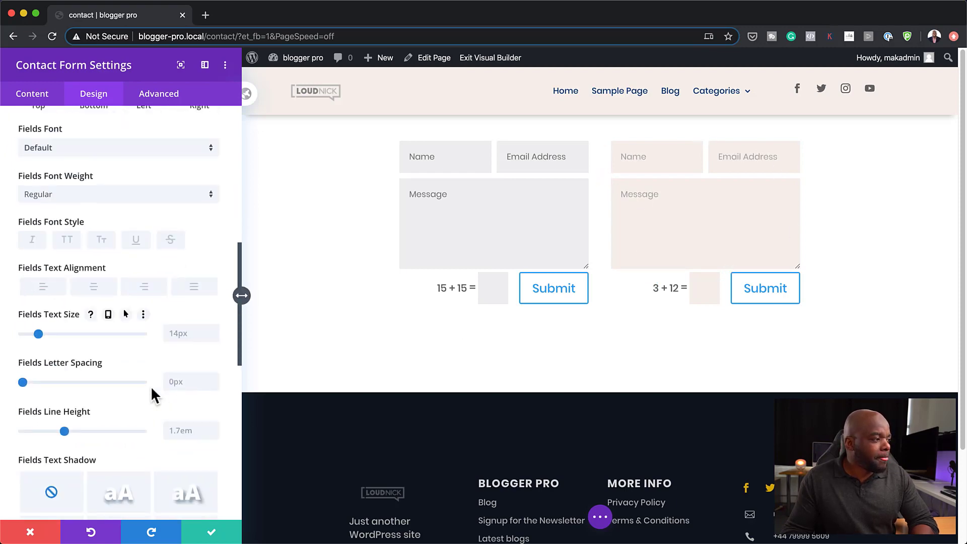
scroll(114, 363, down, 5)
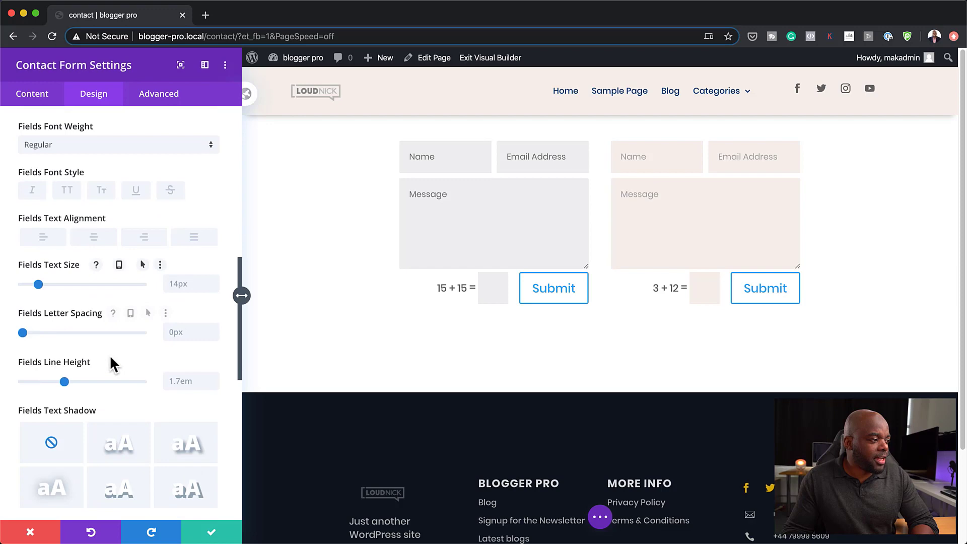
scroll(125, 382, down, 4)
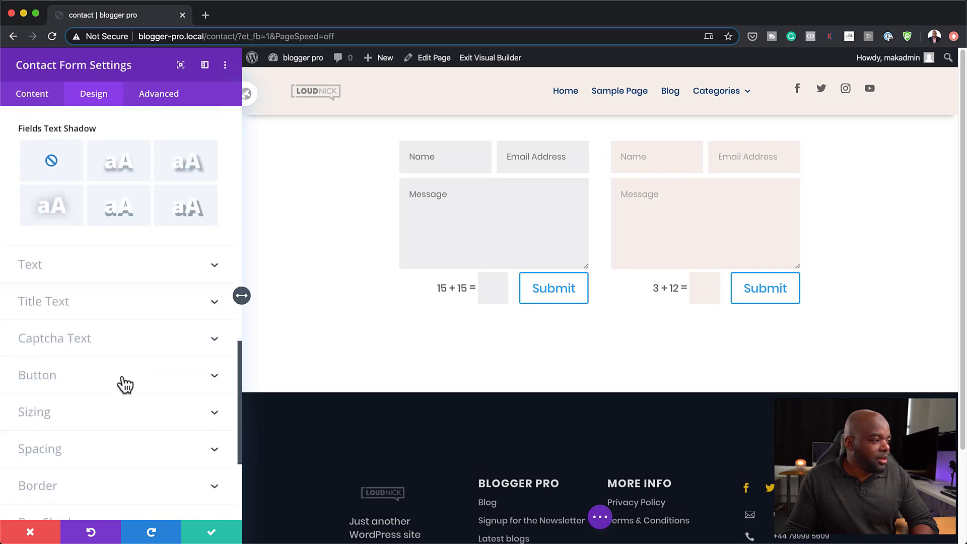
scroll(121, 386, down, 1)
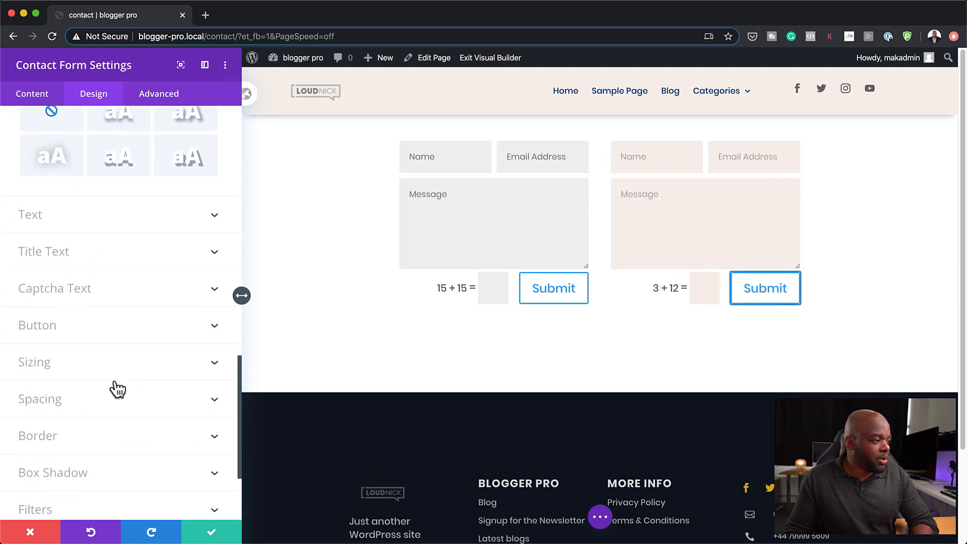
- Give the right form's inputs a 1px border coloured gold #d8a900
click(41, 436)
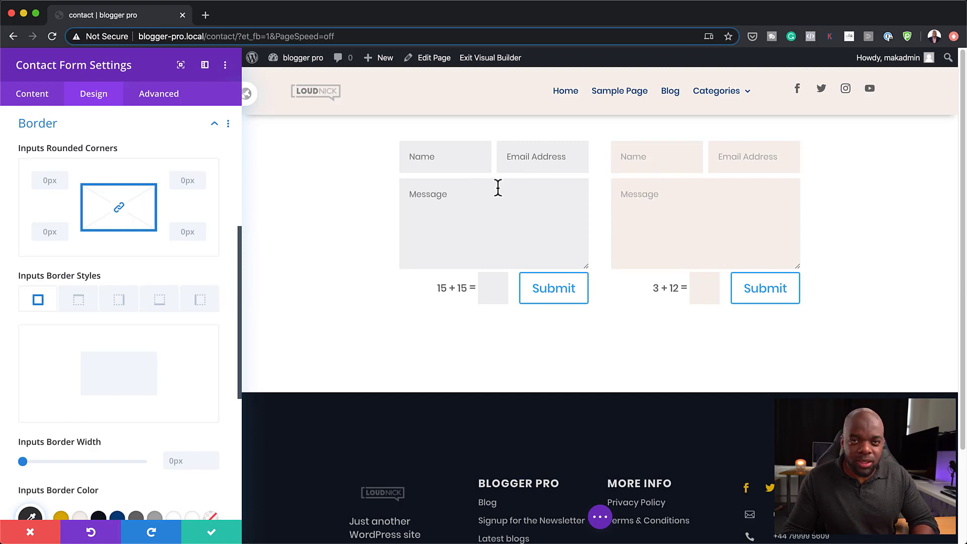
scroll(130, 418, down, 1)
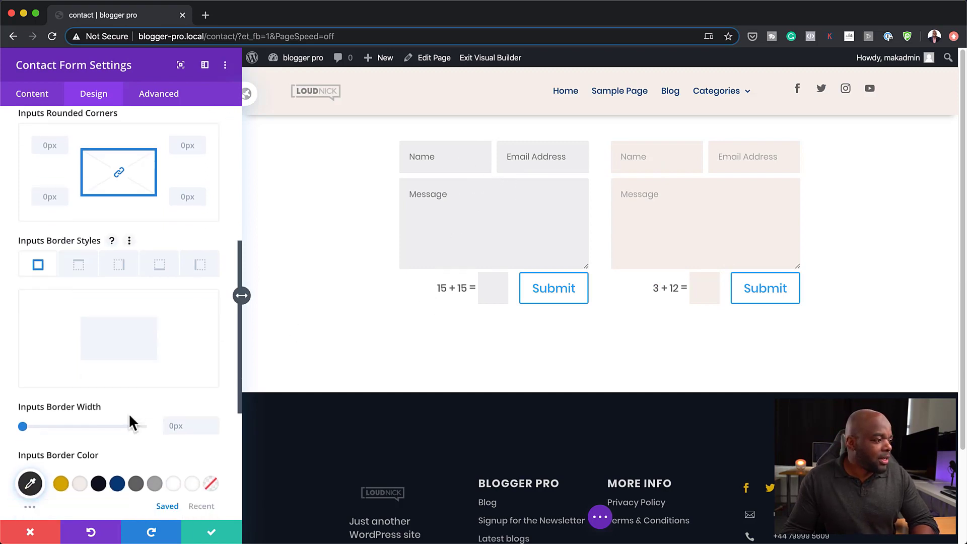
click(25, 424)
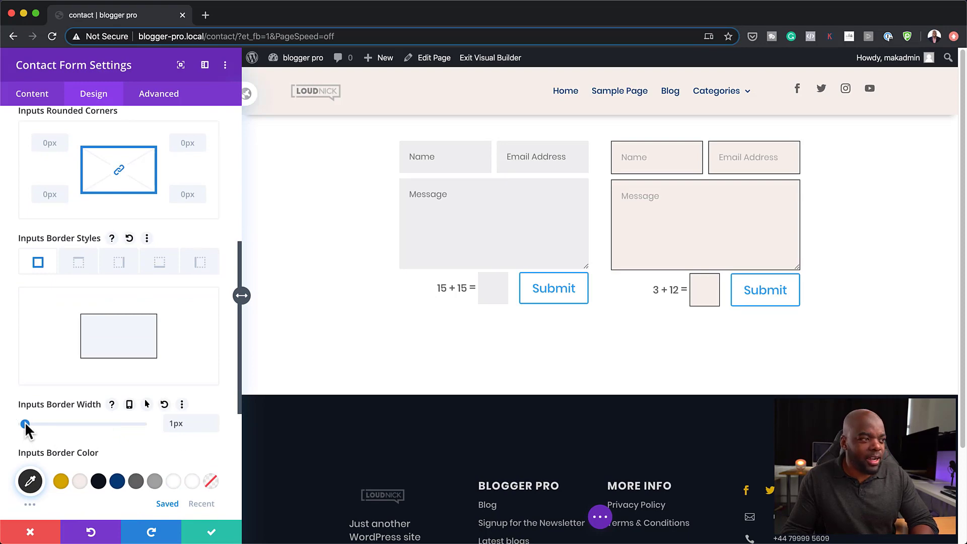
scroll(80, 478, down, 2)
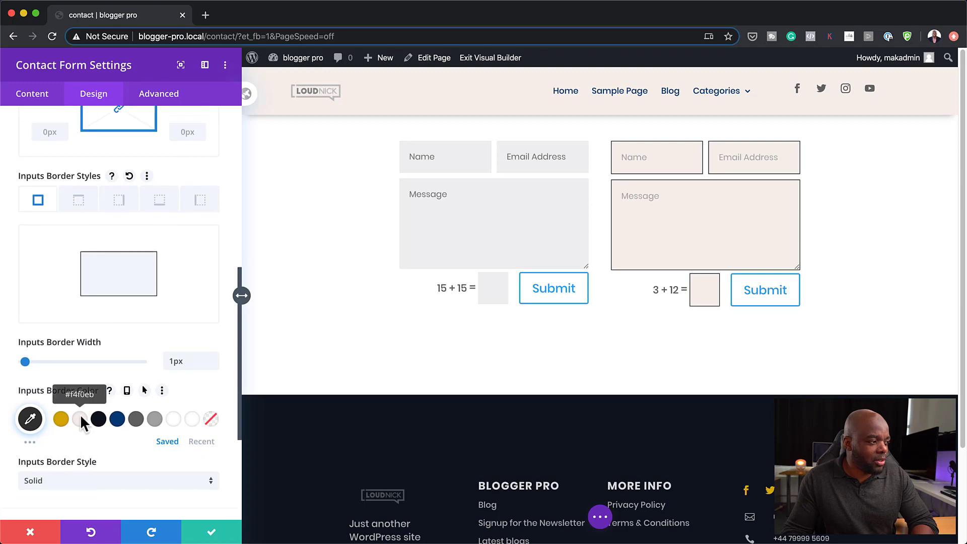
click(156, 424)
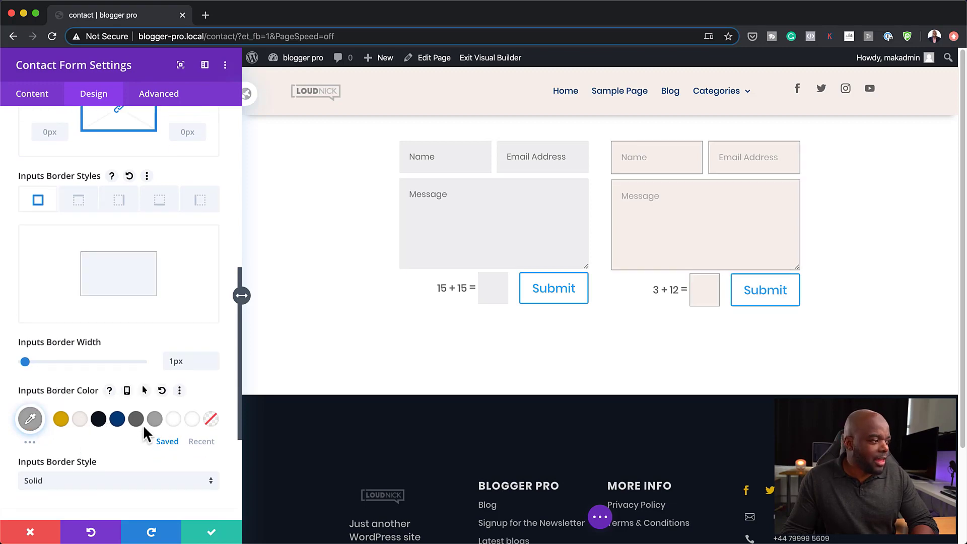
scroll(114, 447, down, 1)
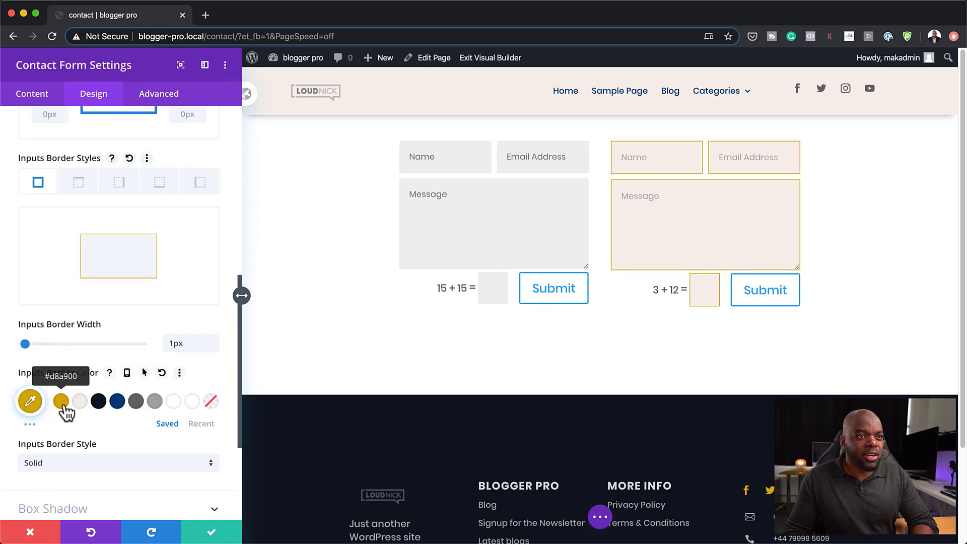
- Adjust the input border colour's opacity in the full picker until it reads #d8d8b3
click(31, 403)
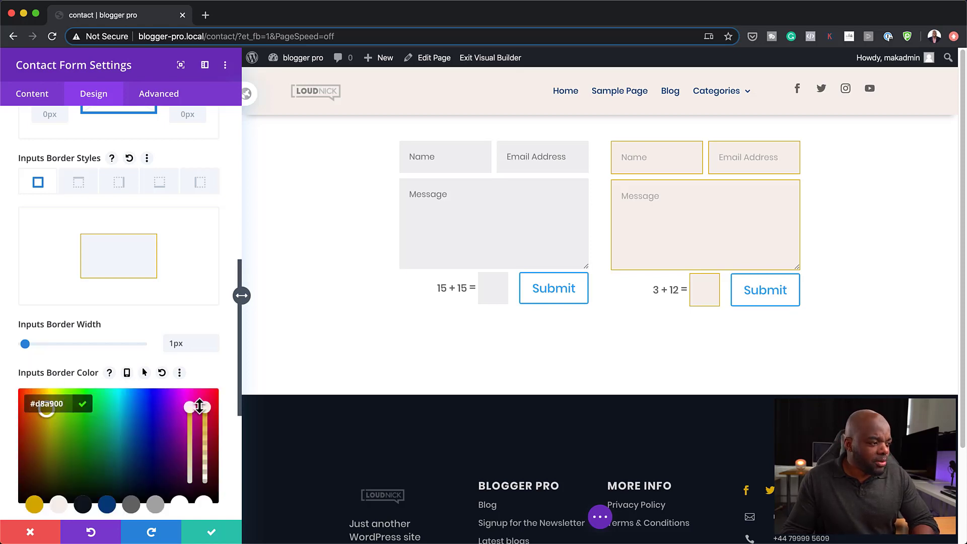
drag(207, 409, 196, 460)
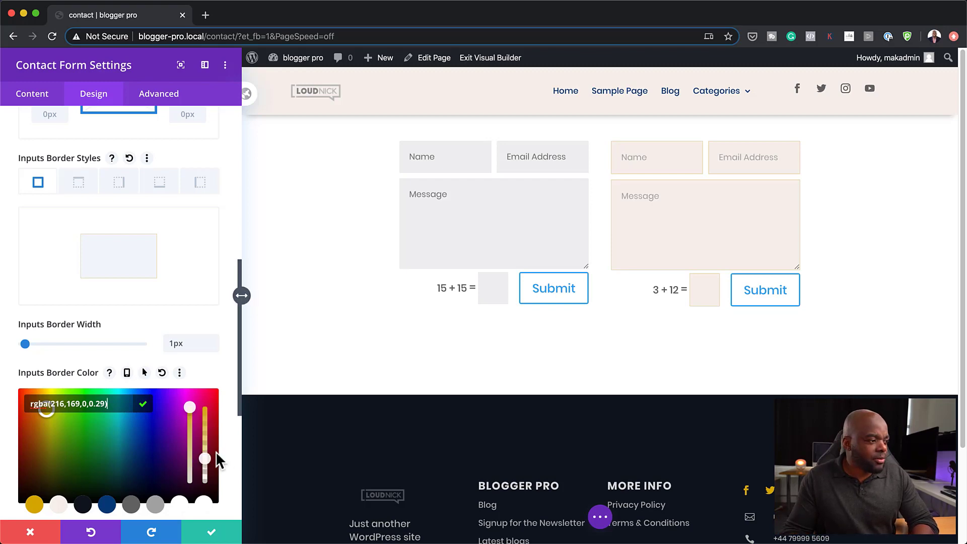
mouse_move(202, 457)
mouse_down()
mouse_move(204, 408)
mouse_move(192, 443)
mouse_move(195, 484)
mouse_move(198, 465)
mouse_move(203, 475)
mouse_up()
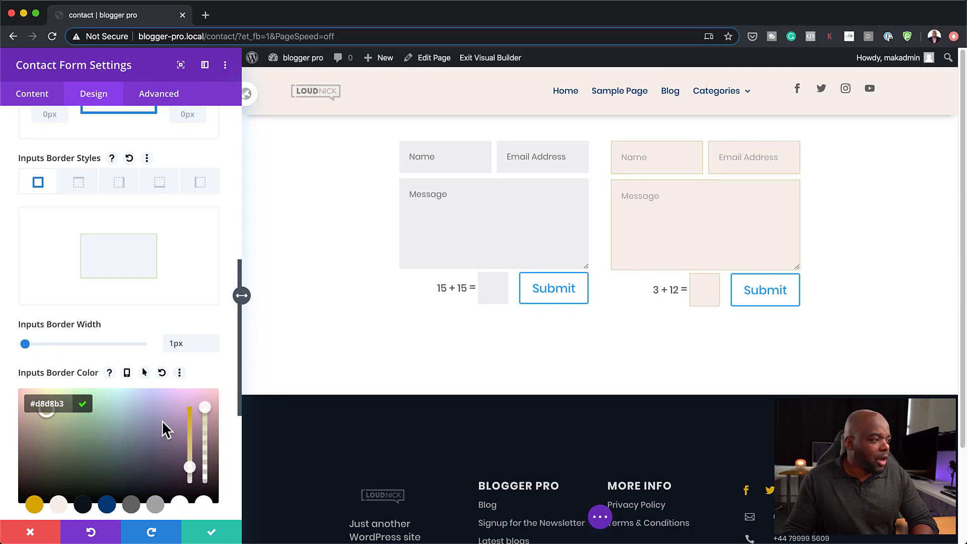
scroll(162, 420, down, 2)
scroll(162, 420, down, 2)
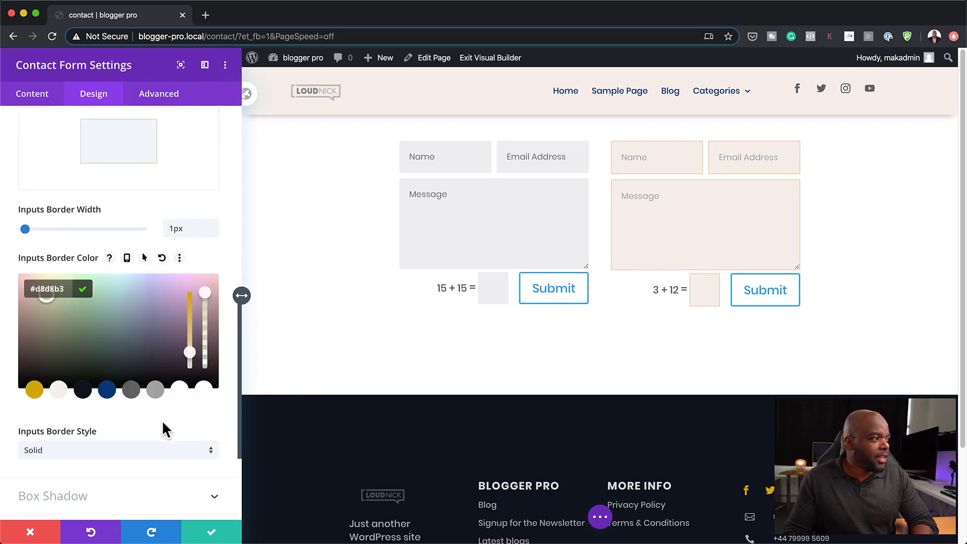
scroll(162, 420, up, 2)
- Set Inputs Rounded Corners to 3px, then bring up the Submit button's settings group
scroll(162, 420, up, 3)
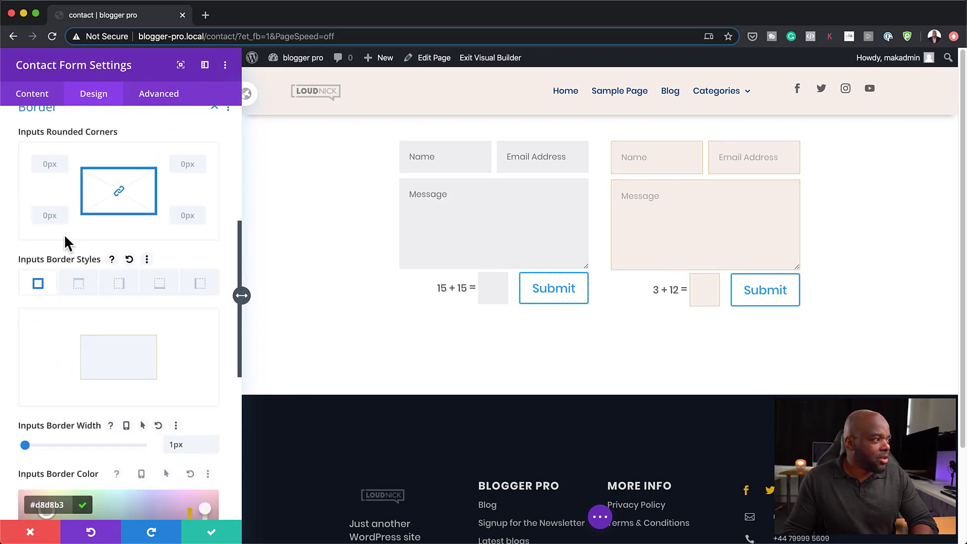
drag(45, 233, 46, 233)
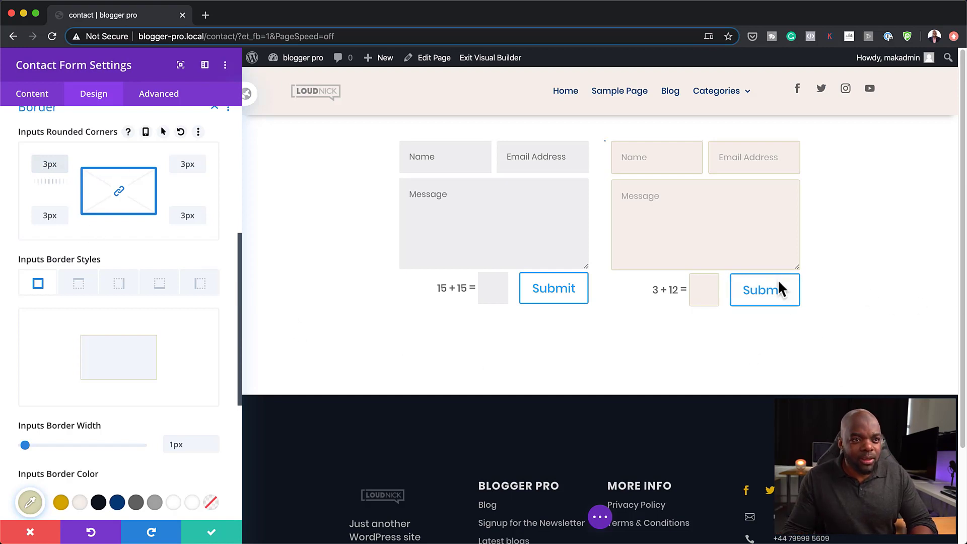
mouse_move(734, 280)
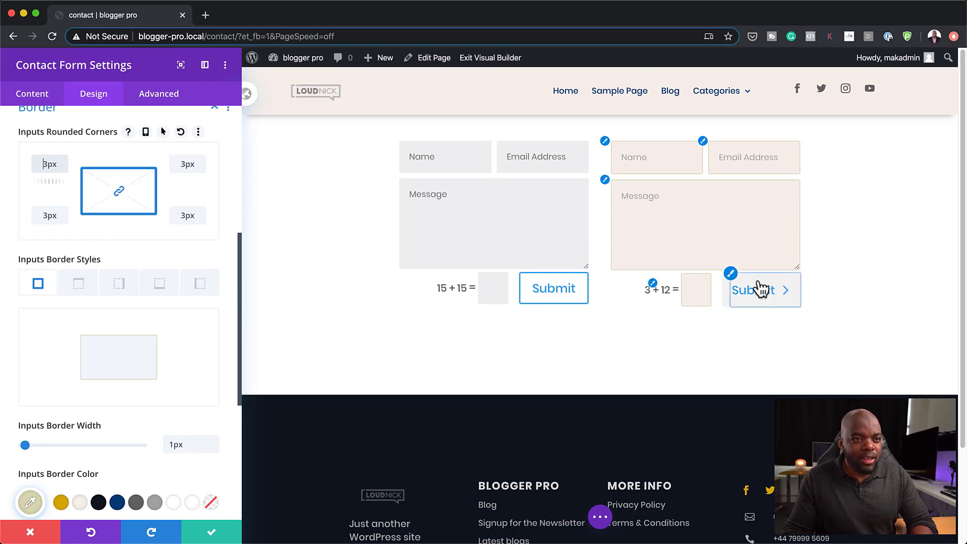
click(731, 273)
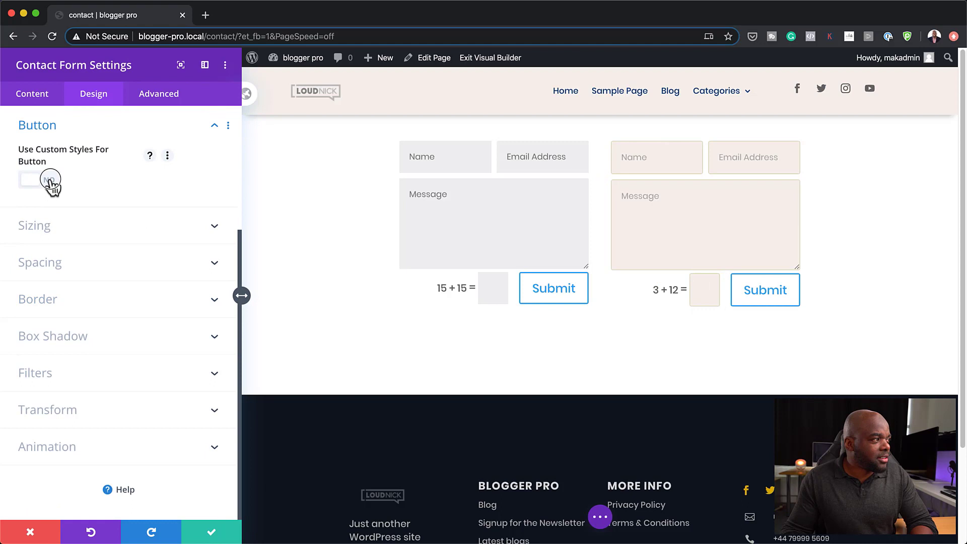
- Enable custom Submit button styles with light cream text and a gold #d8a900 background
click(49, 180)
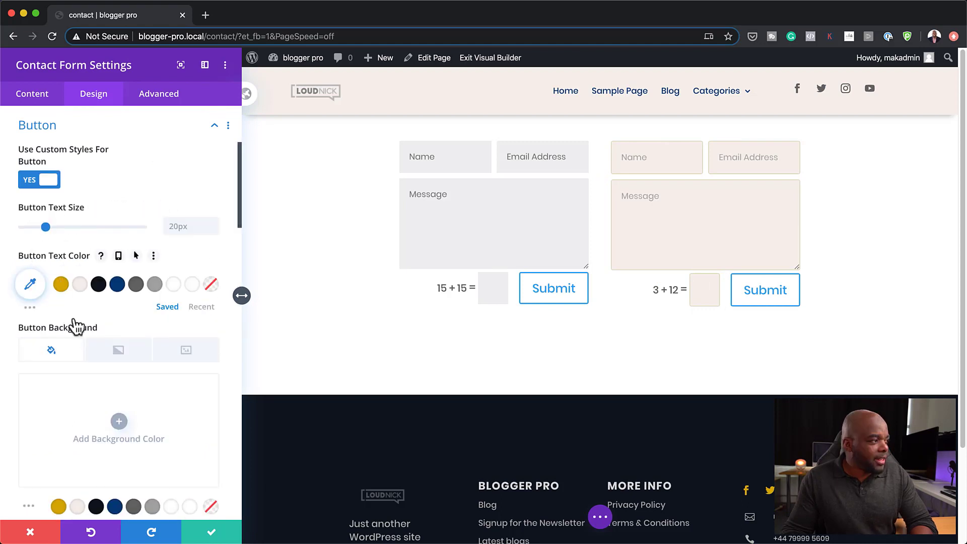
click(80, 286)
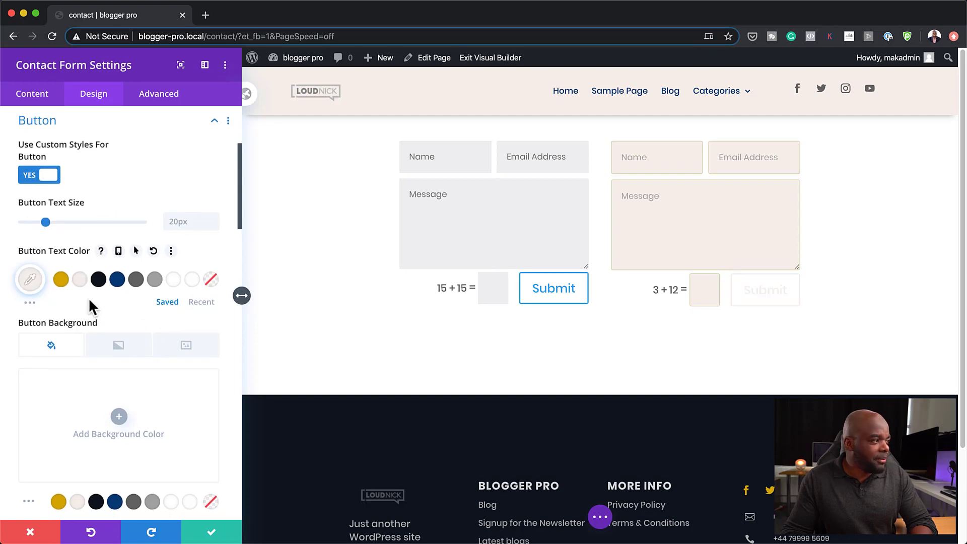
scroll(88, 297, down, 3)
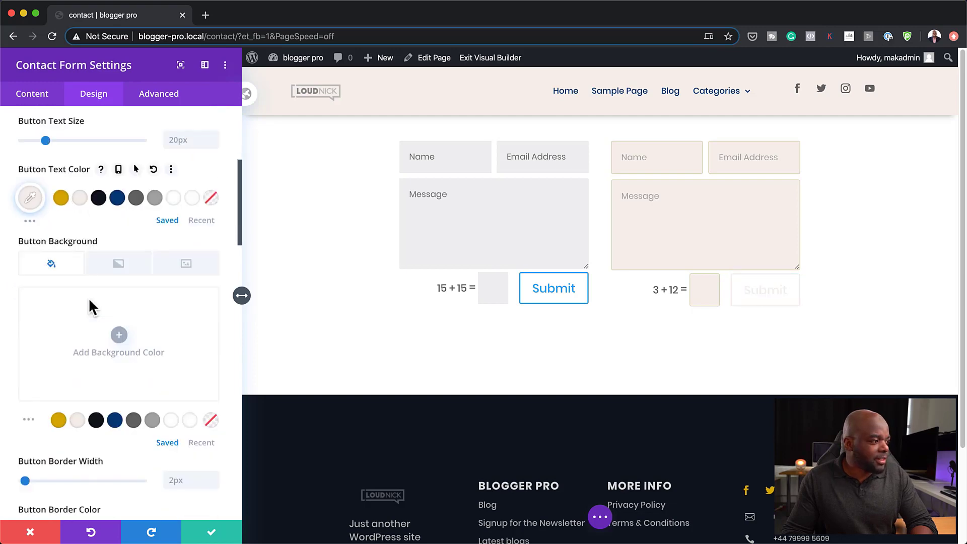
click(96, 413)
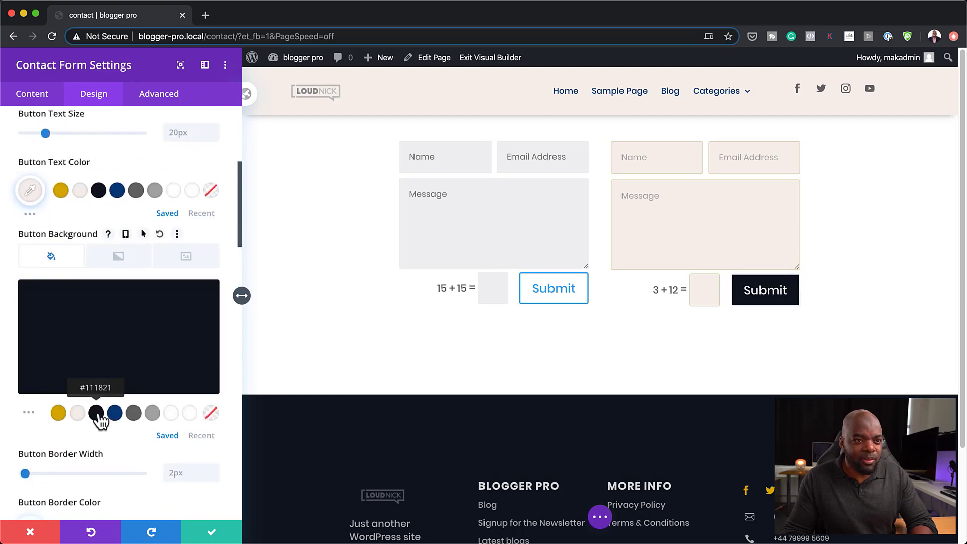
click(59, 414)
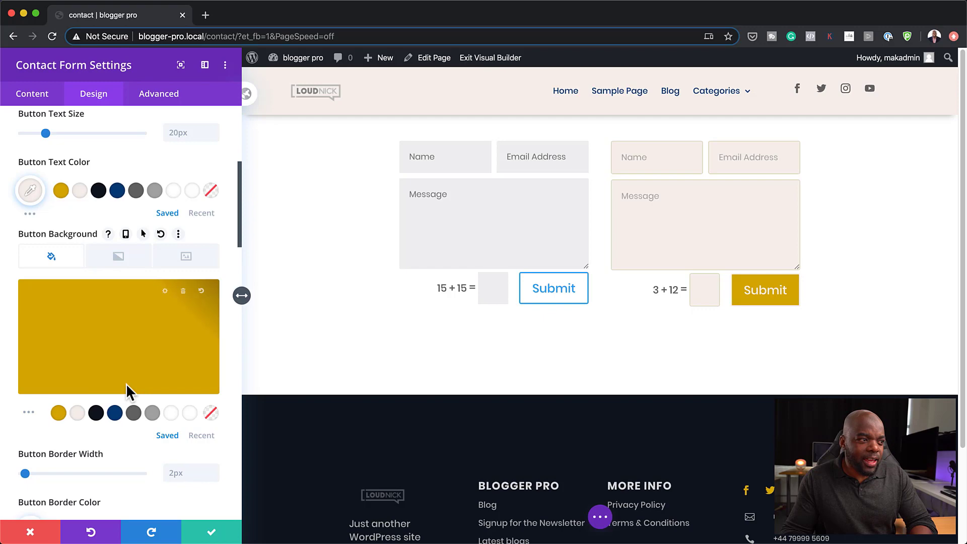
- Remove the Submit button's border by setting Button Border Width to 0px
scroll(126, 383, down, 2)
scroll(125, 393, down, 1)
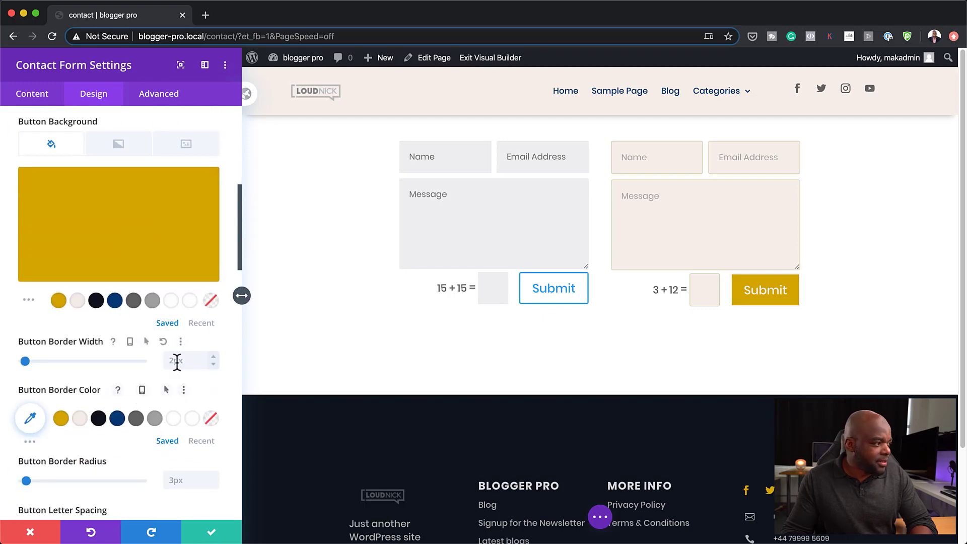
drag(25, 361, 3, 371)
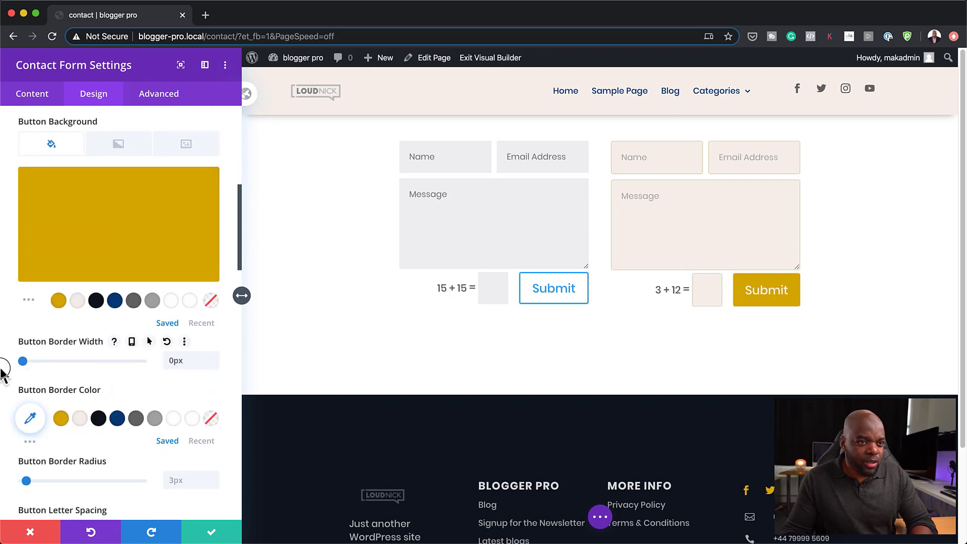
scroll(153, 424, down, 1)
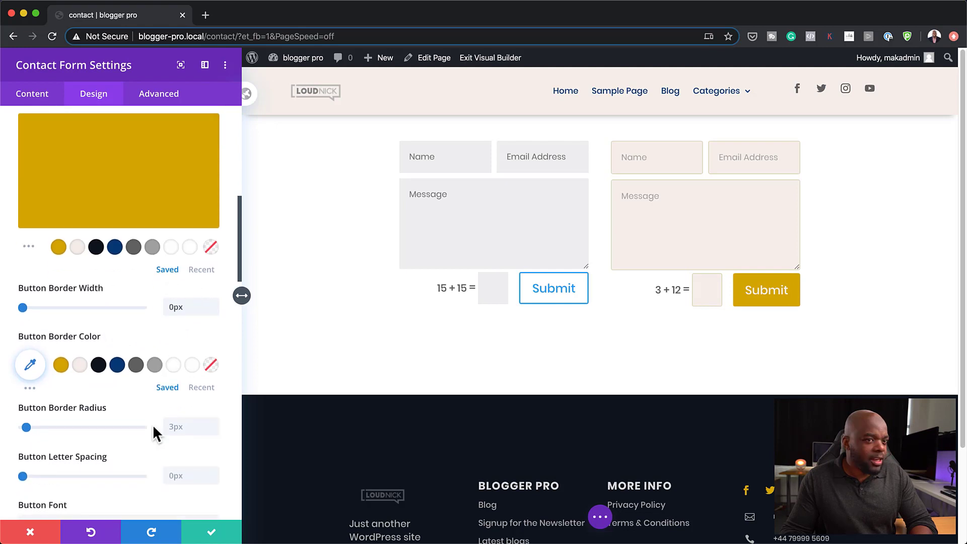
scroll(153, 424, down, 1)
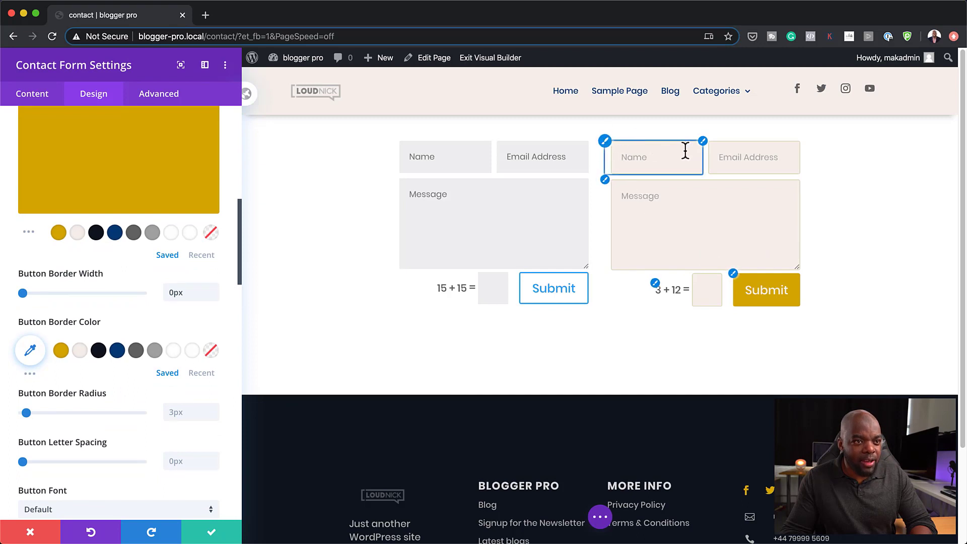
- Reduce the Submit button's text size to 16px
scroll(100, 421, down, 1)
scroll(98, 414, down, 2)
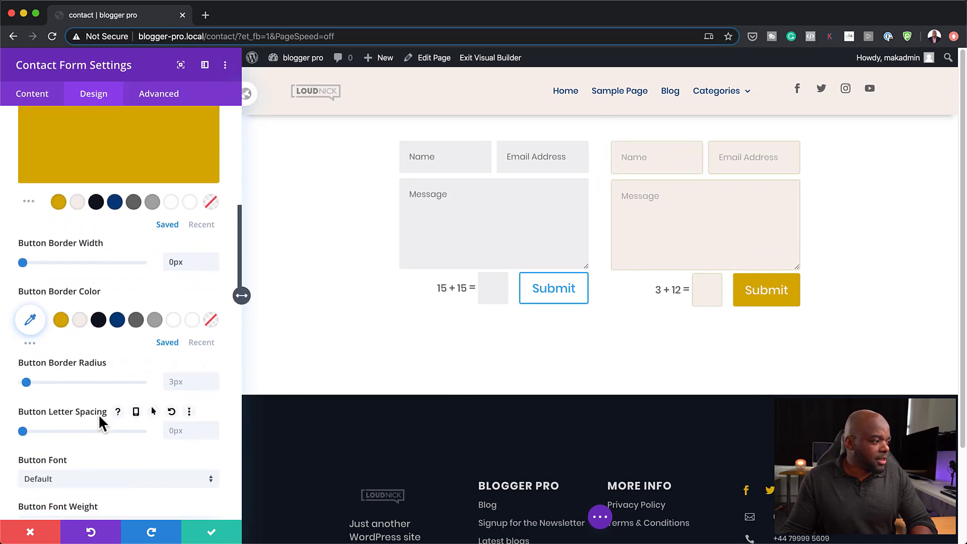
scroll(99, 413, up, 5)
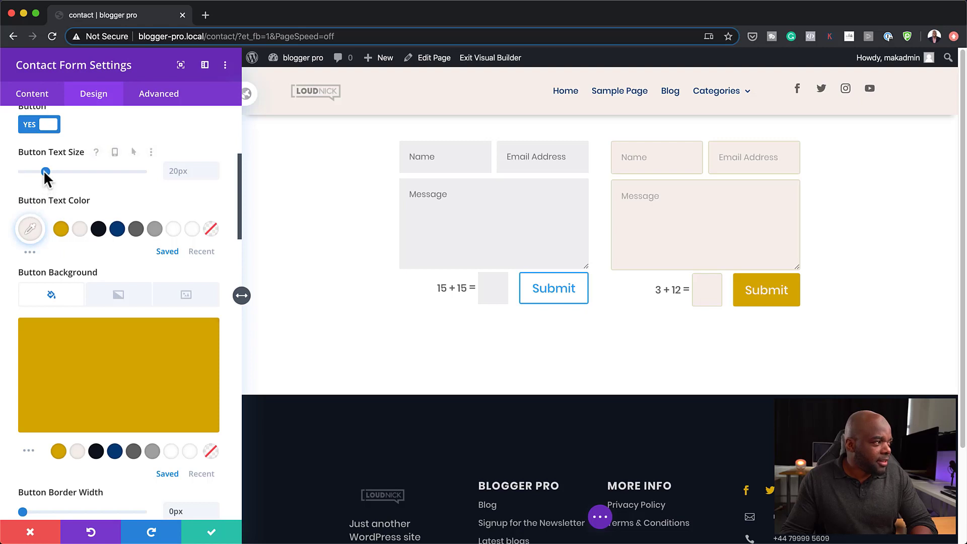
drag(45, 173, 41, 173)
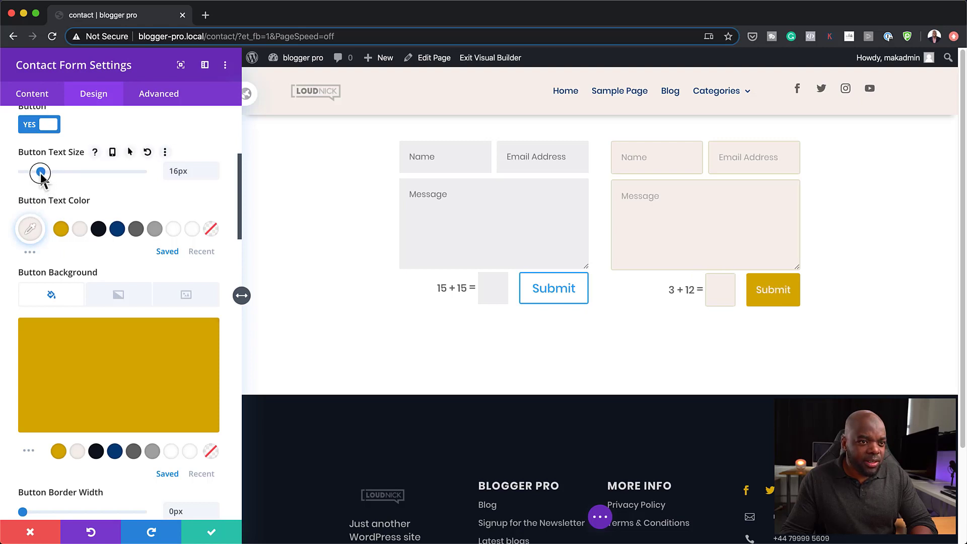
- Choose the right-arrow from the Button Icon grid
scroll(141, 428, down, 7)
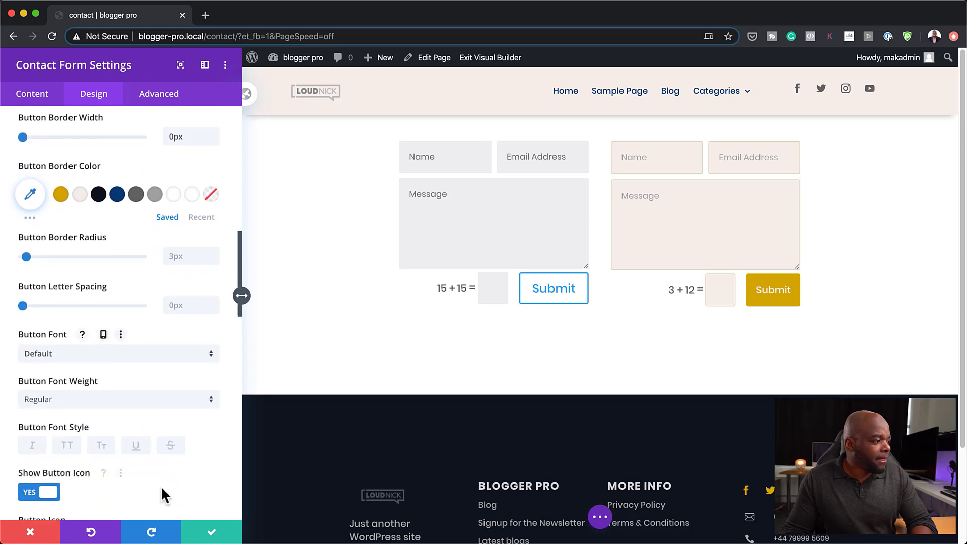
scroll(125, 453, down, 3)
click(95, 413)
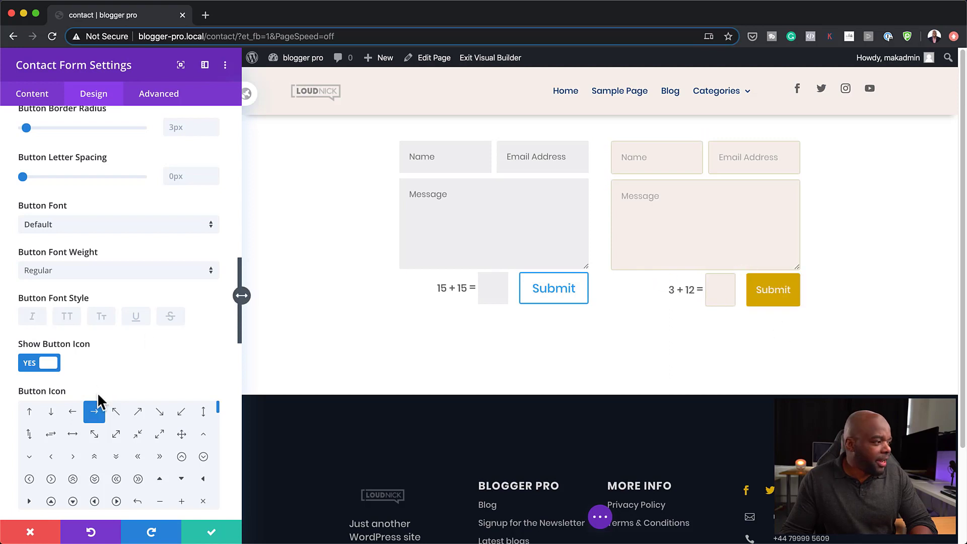
scroll(119, 412, down, 1)
scroll(224, 387, down, 3)
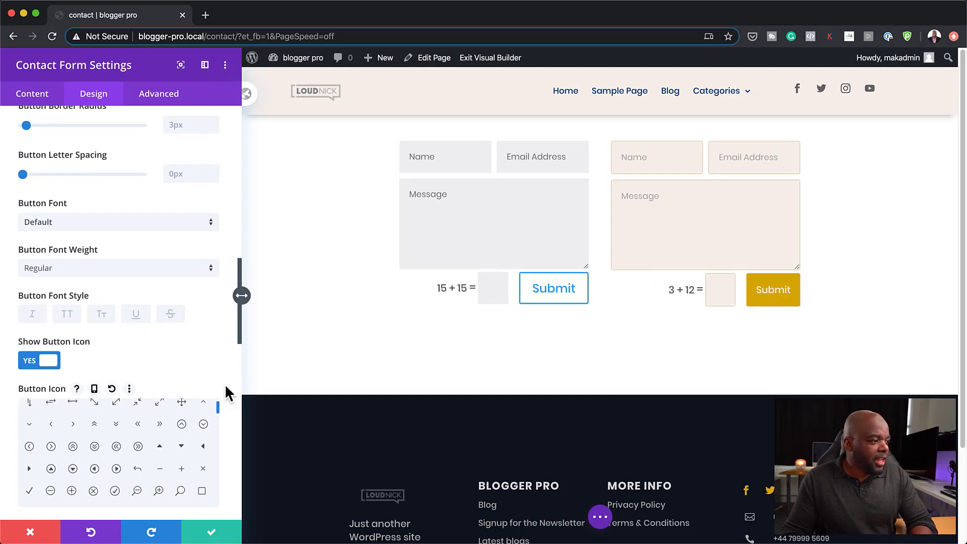
scroll(226, 388, down, 4)
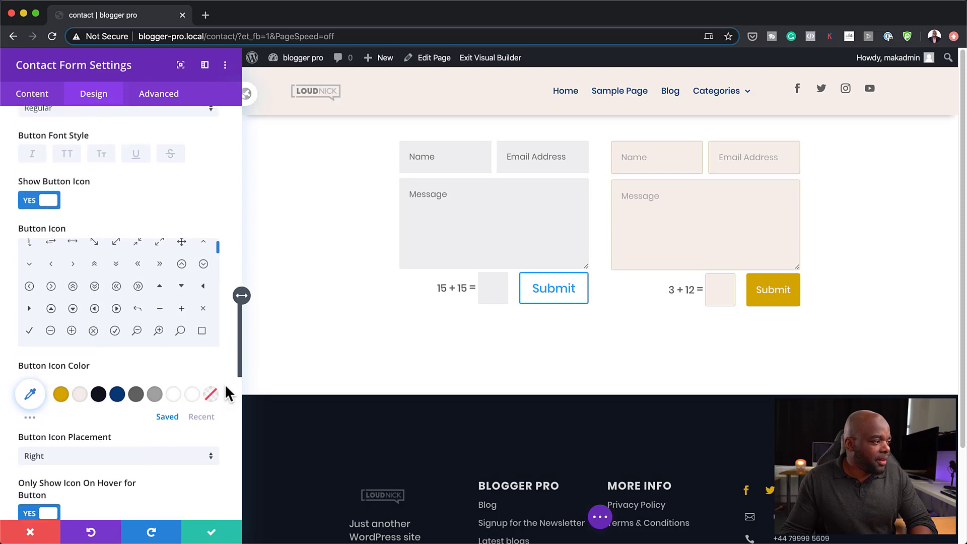
scroll(225, 387, up, 20)
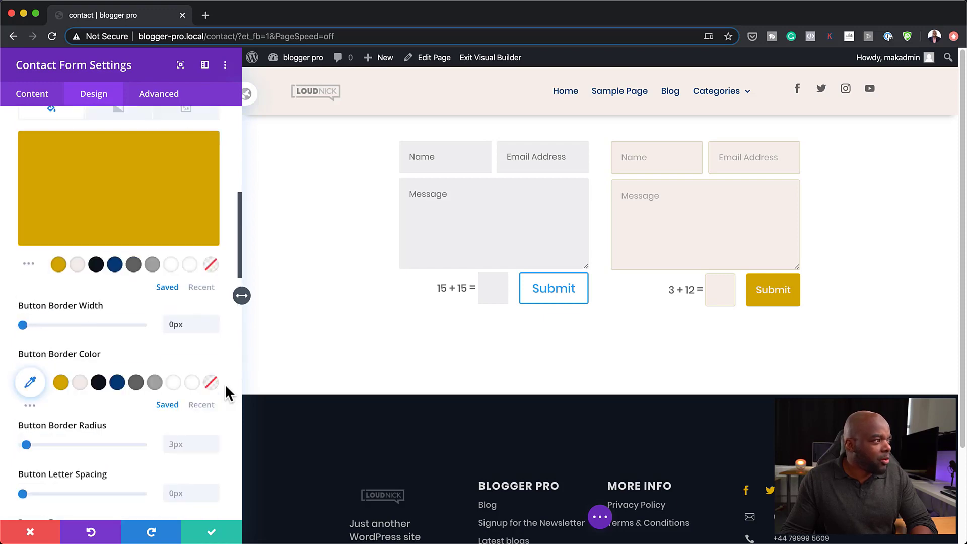
scroll(151, 225, up, 4)
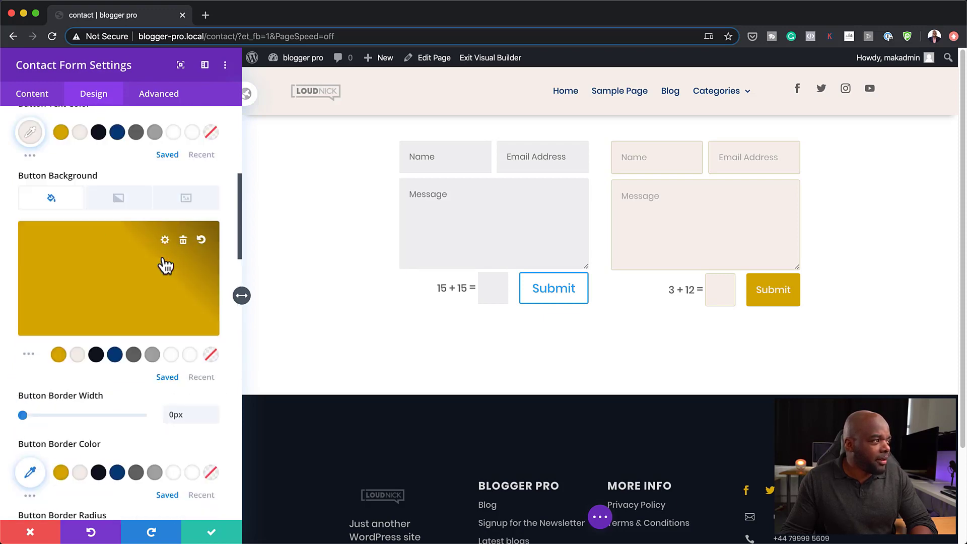
- Give the Submit button an orange hover background while keeping its normal gold
click(143, 177)
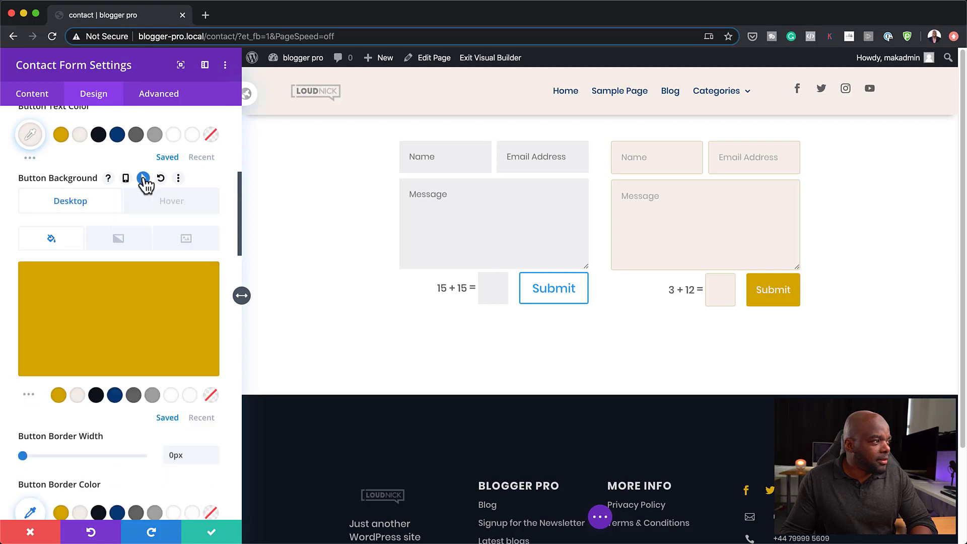
click(168, 203)
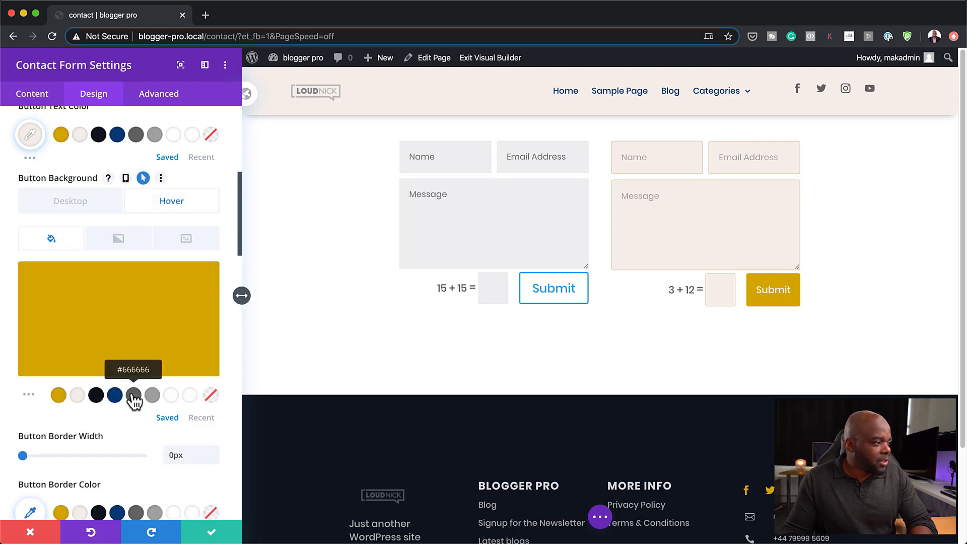
mouse_move(116, 320)
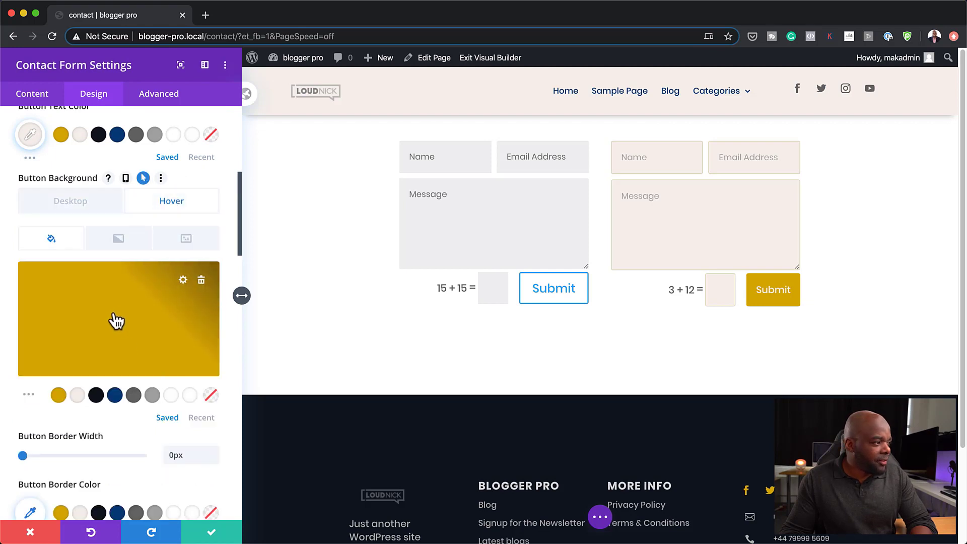
click(29, 395)
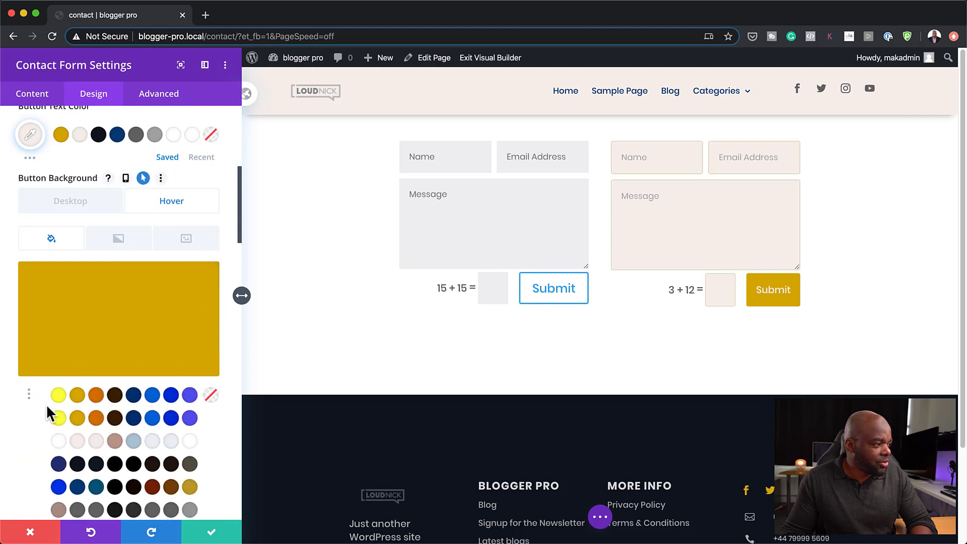
click(95, 395)
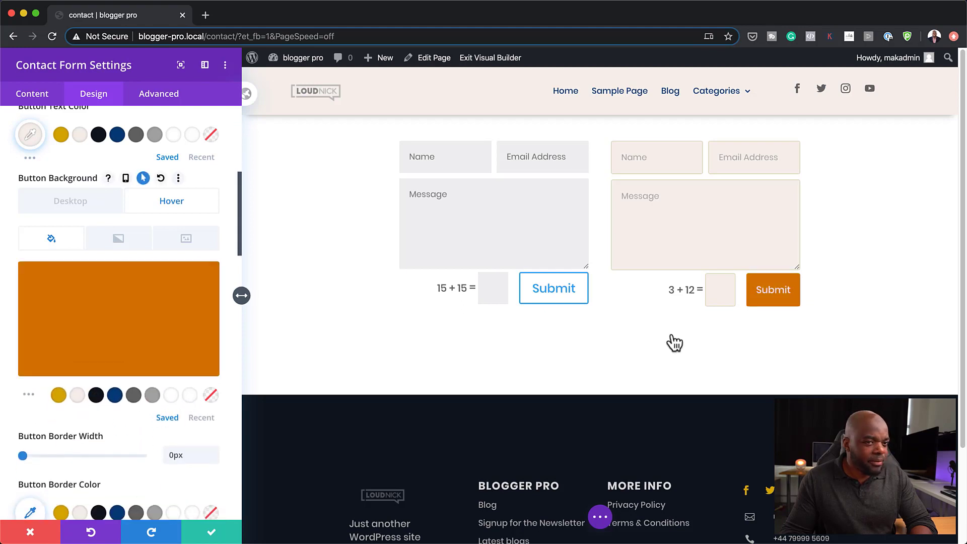
click(202, 206)
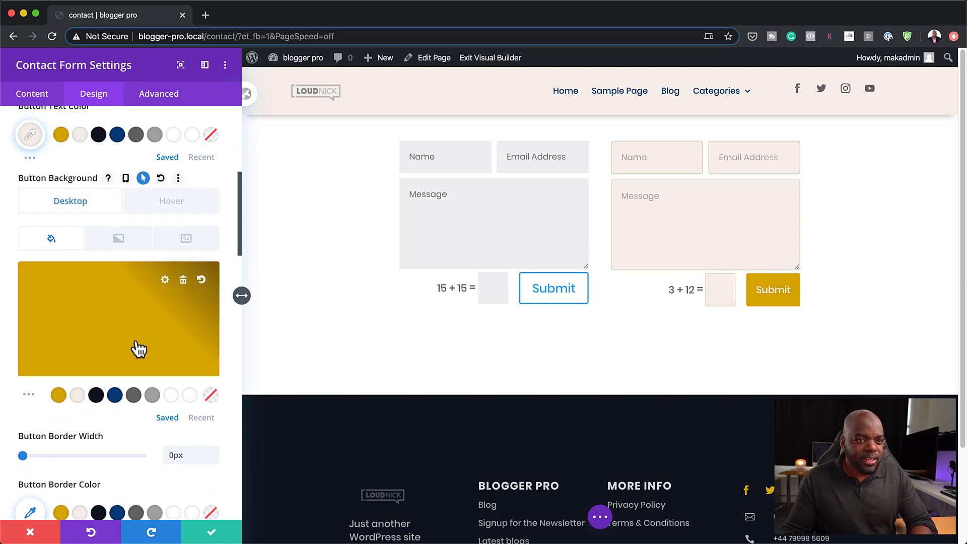
scroll(143, 366, down, 3)
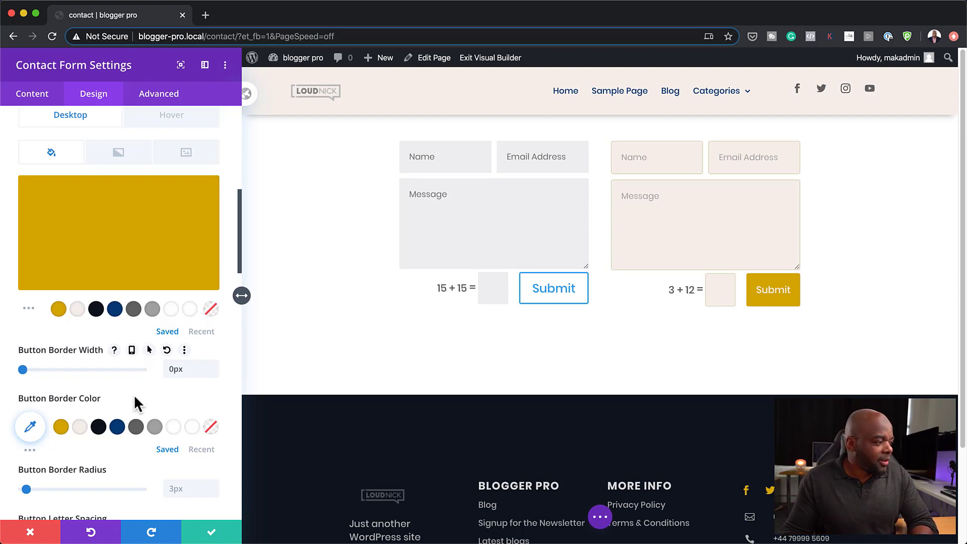
scroll(135, 398, down, 3)
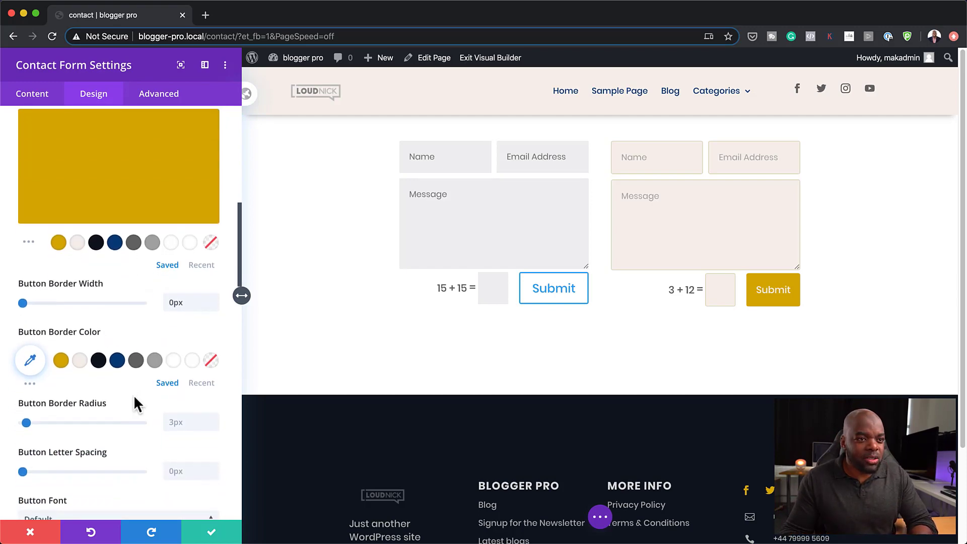
- Set the Submit button font to Poppins in all uppercase
scroll(134, 394, down, 1)
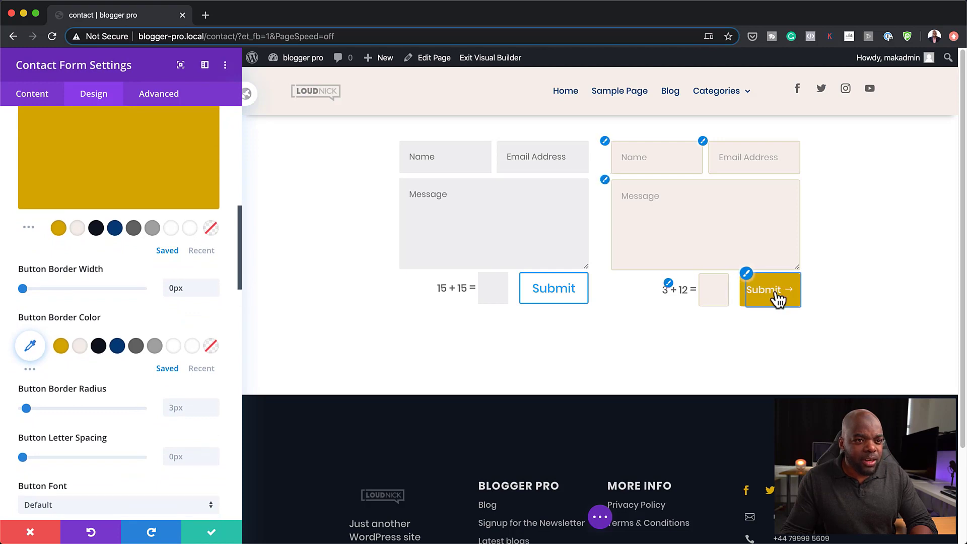
scroll(162, 425, down, 5)
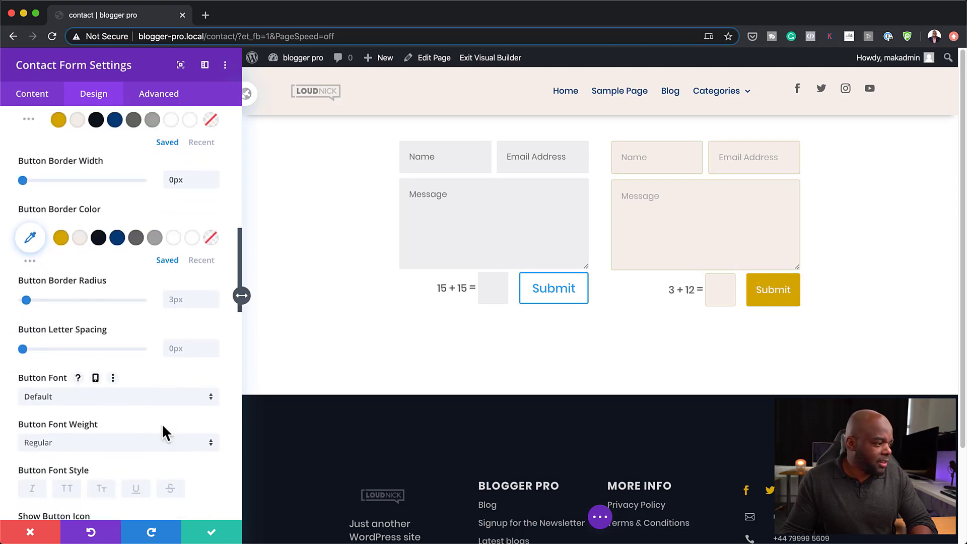
scroll(162, 423, down, 2)
click(58, 354)
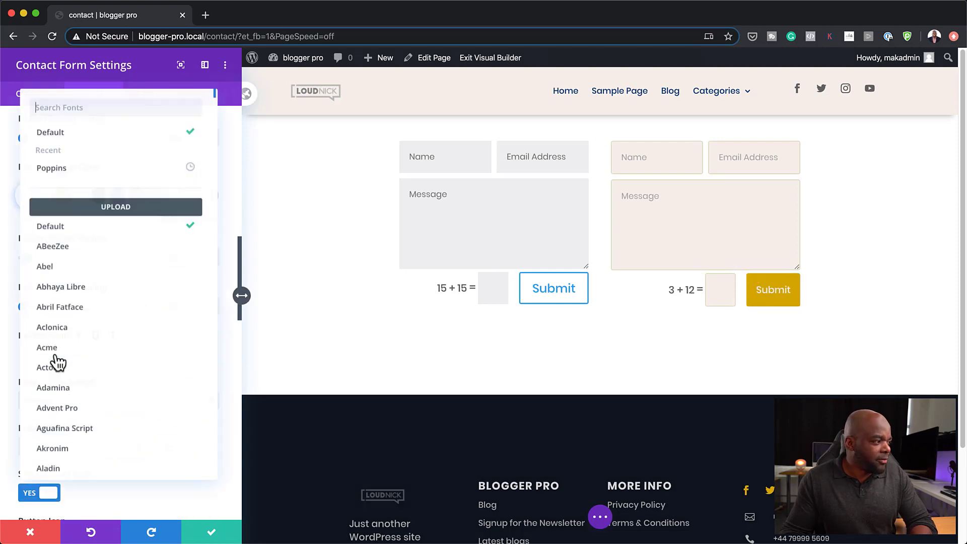
click(71, 172)
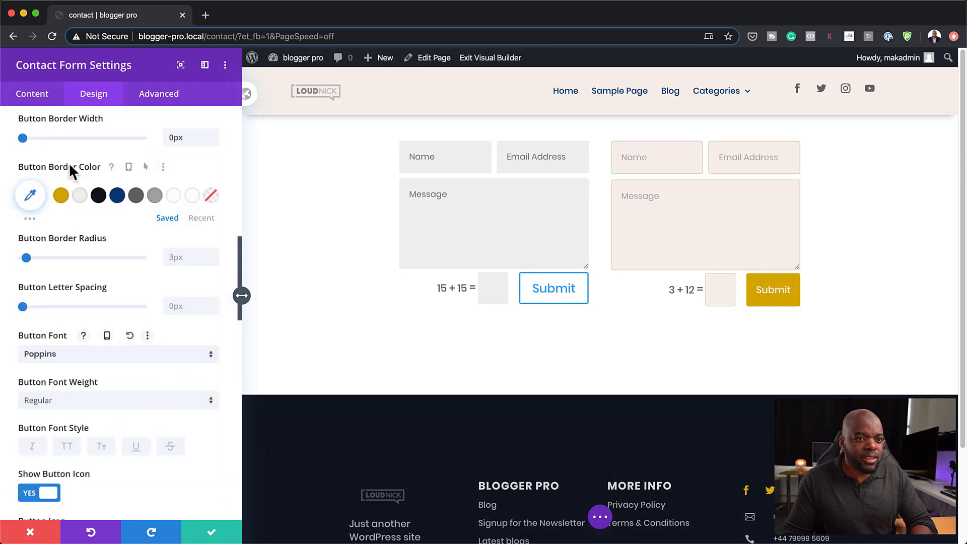
click(69, 450)
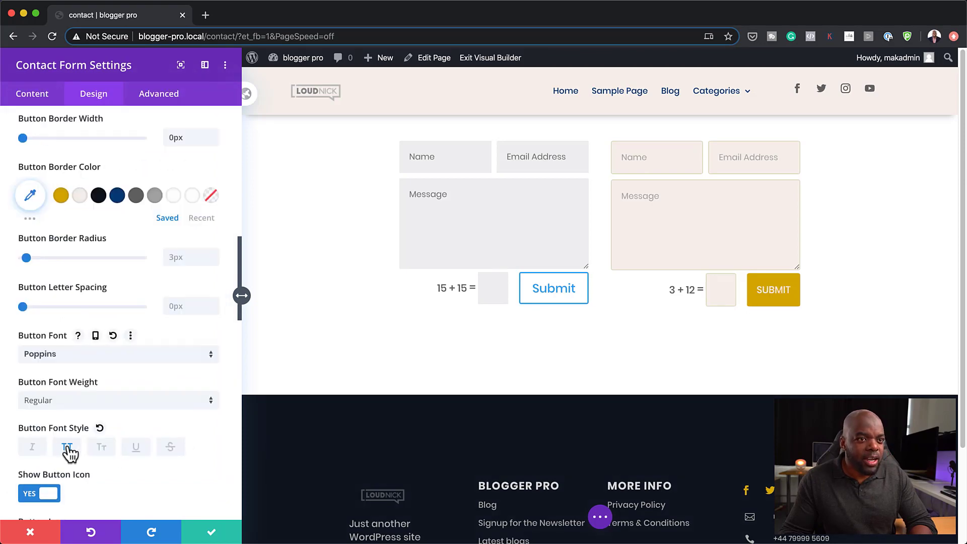
- Set Button Letter Spacing to 1px and save the Contact Form Settings
scroll(141, 461, down, 8)
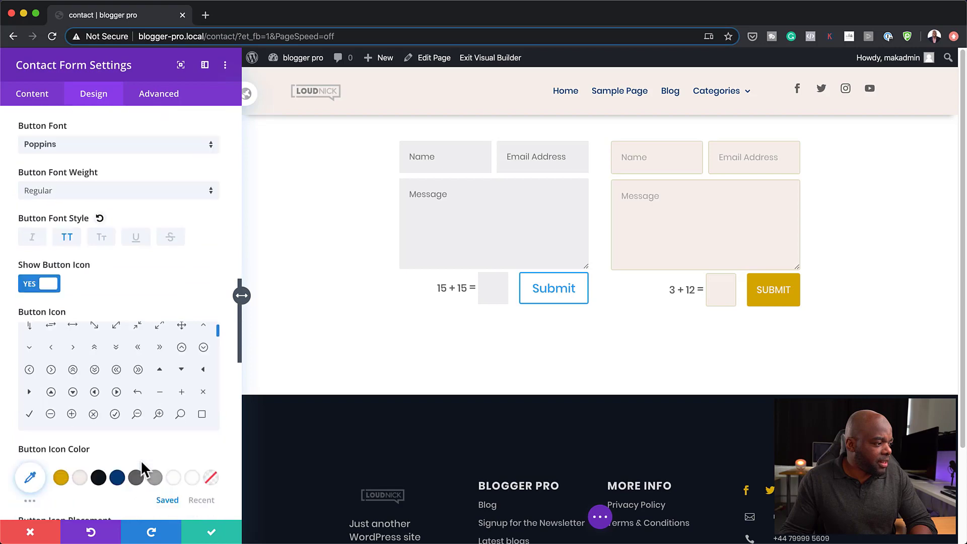
scroll(141, 460, down, 3)
scroll(141, 458, up, 20)
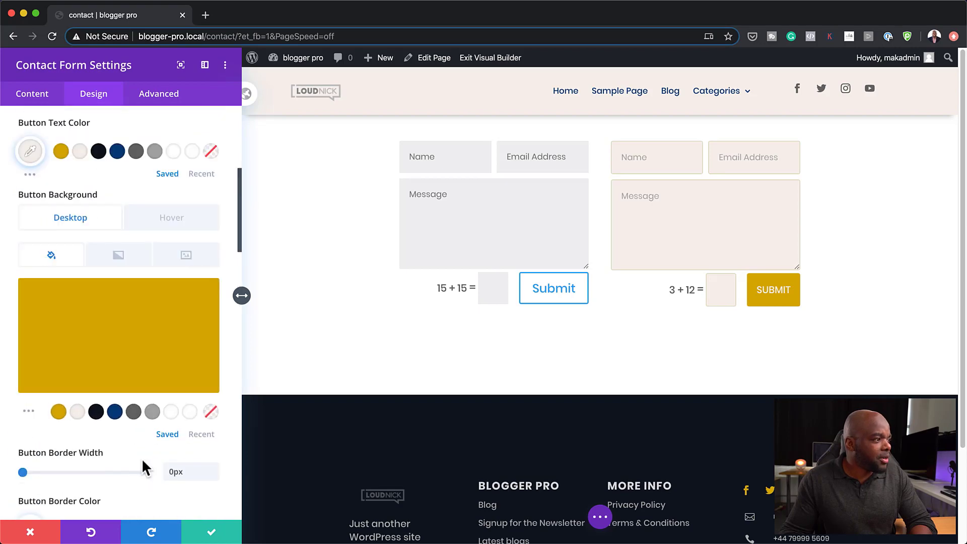
scroll(141, 458, up, 9)
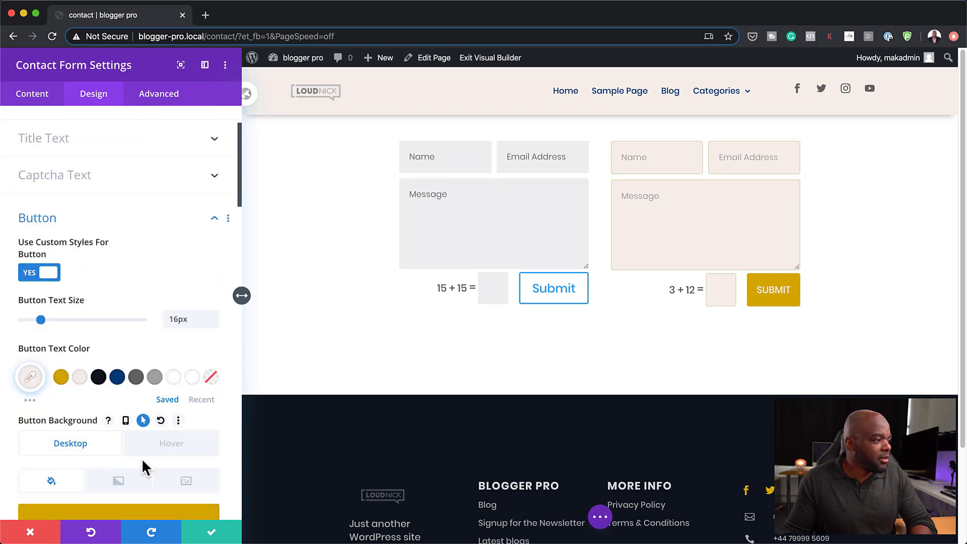
scroll(141, 458, down, 15)
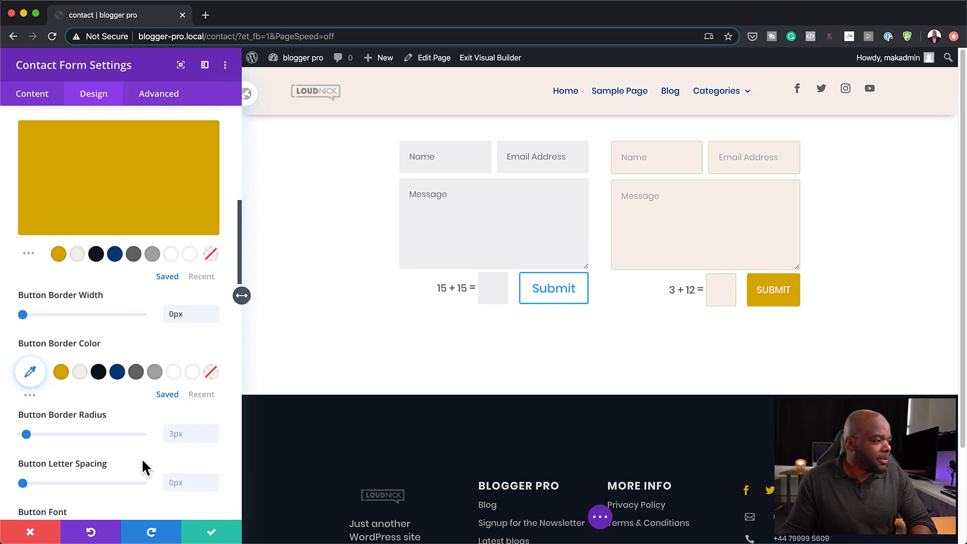
drag(23, 483, 28, 483)
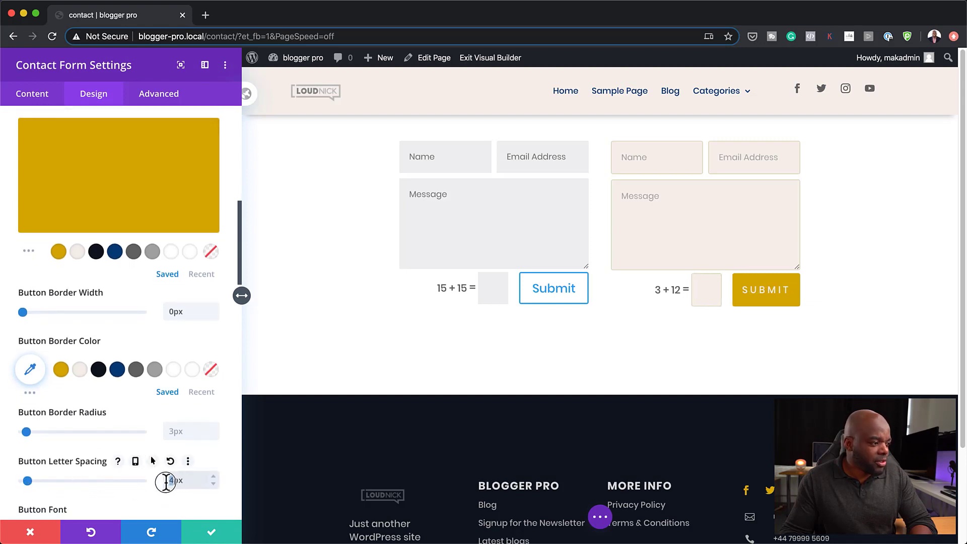
key(Down)
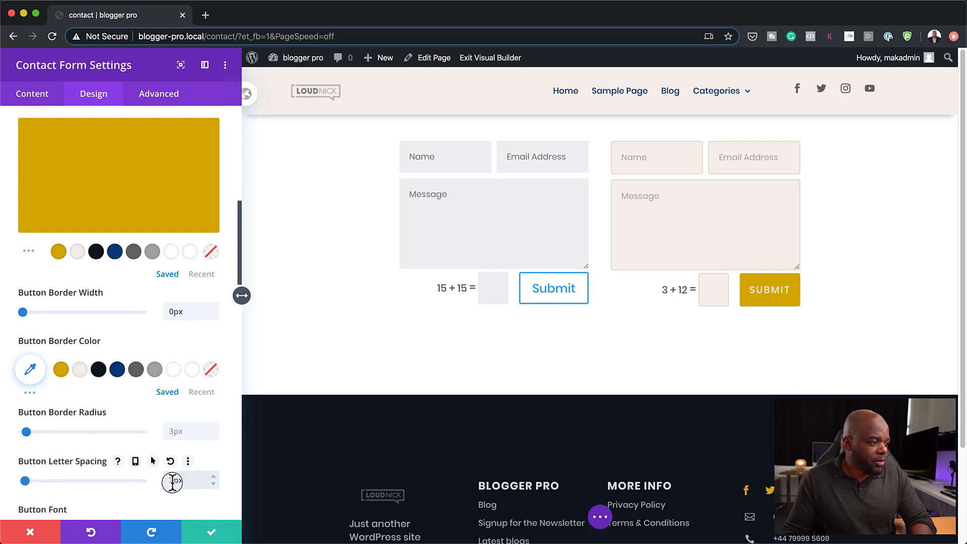
text(1)
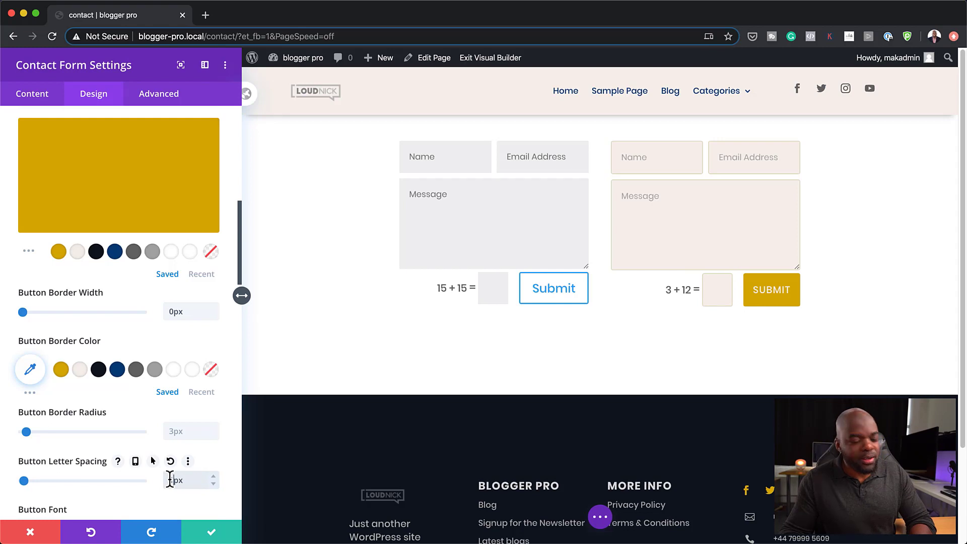
click(212, 533)
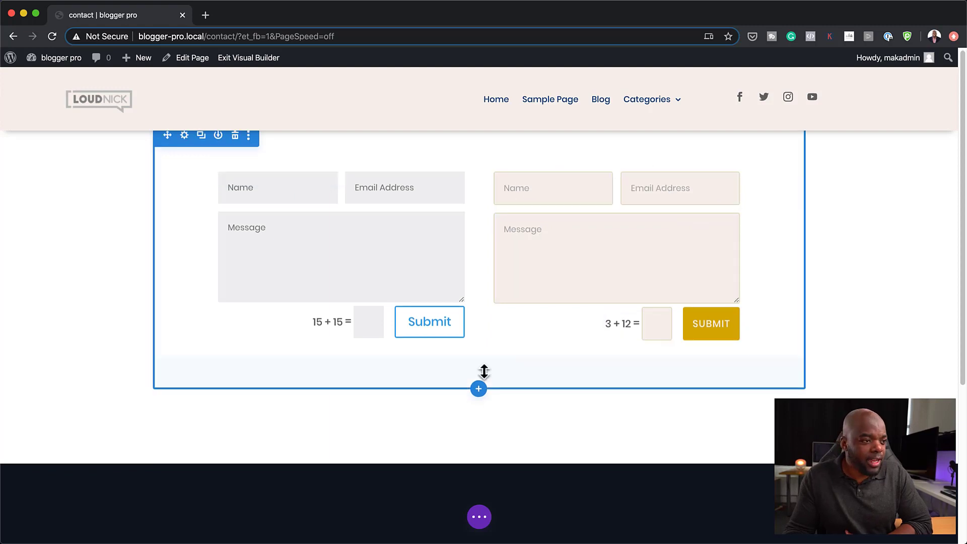
scroll(480, 387, down, 1)
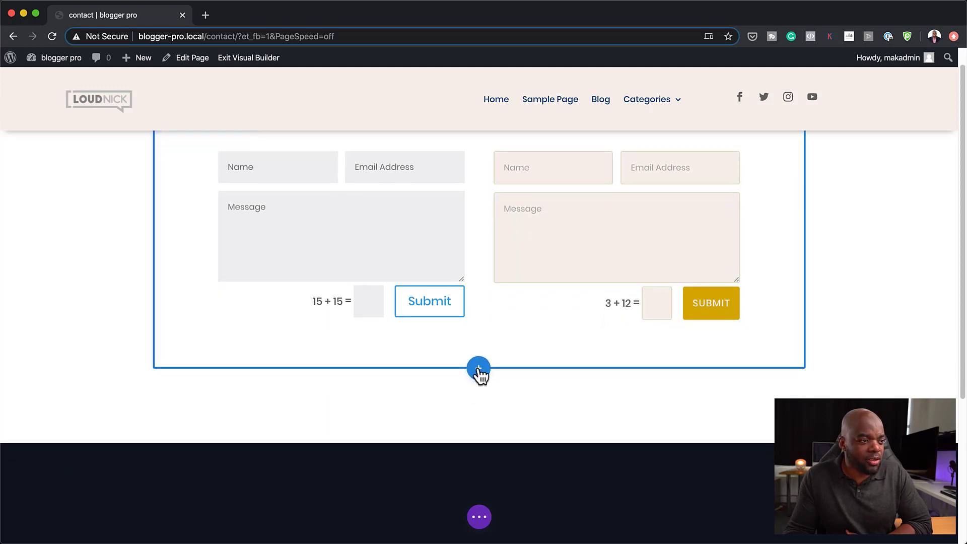
- Insert a regular section with a 1/2+1/2 row and drag the gold-button form into its left column
click(478, 370)
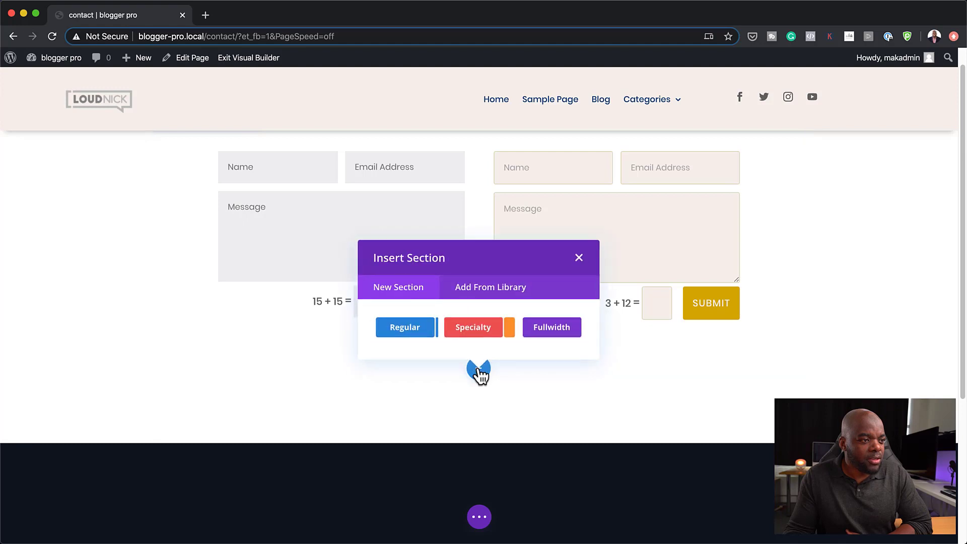
click(409, 332)
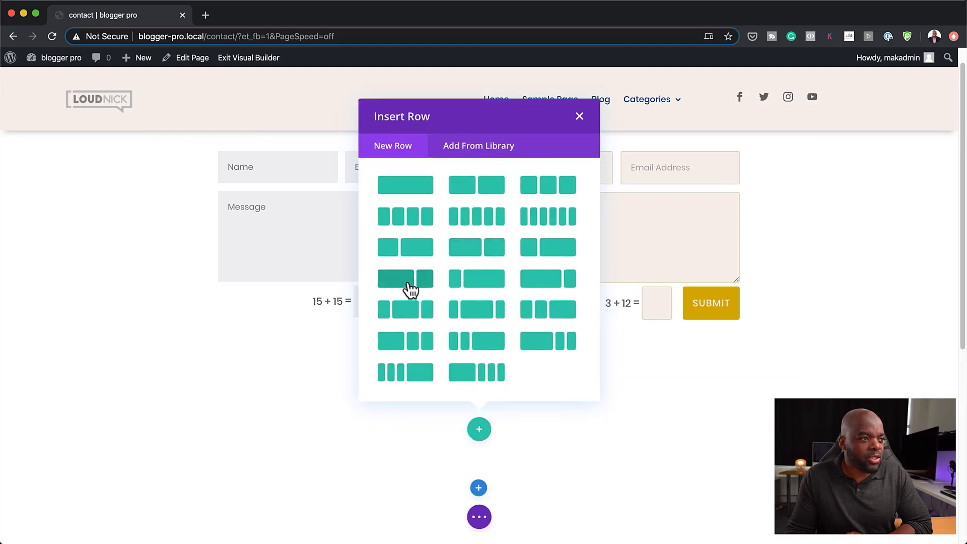
click(496, 252)
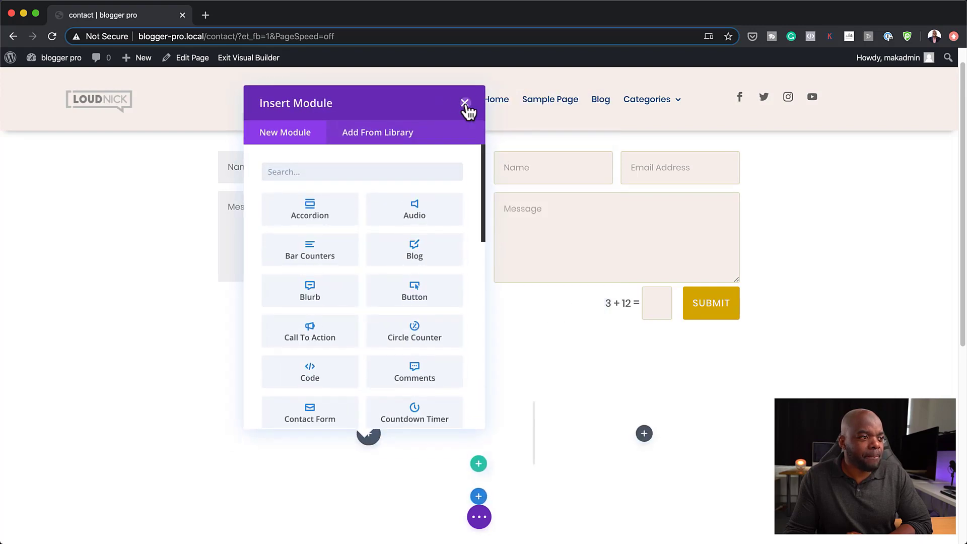
click(465, 103)
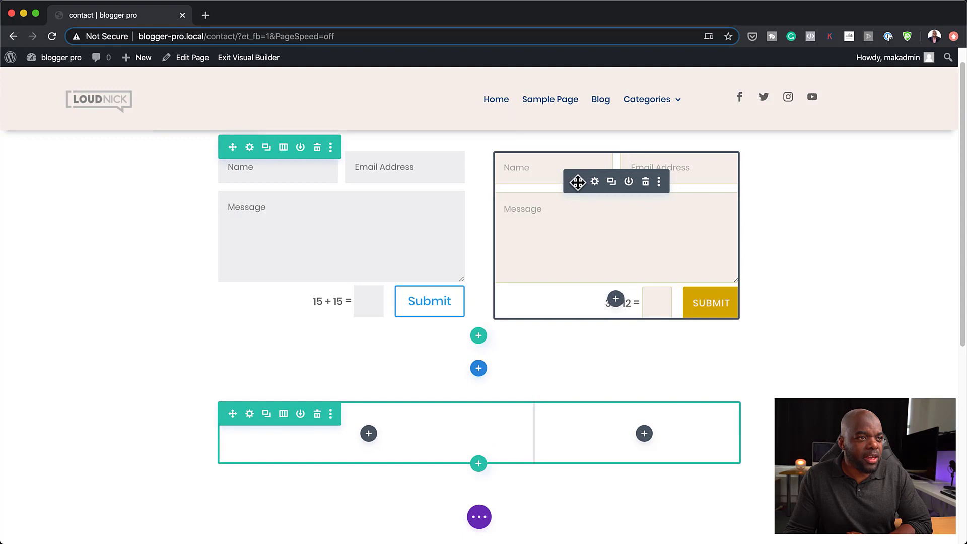
drag(577, 182, 373, 432)
scroll(732, 417, down, 3)
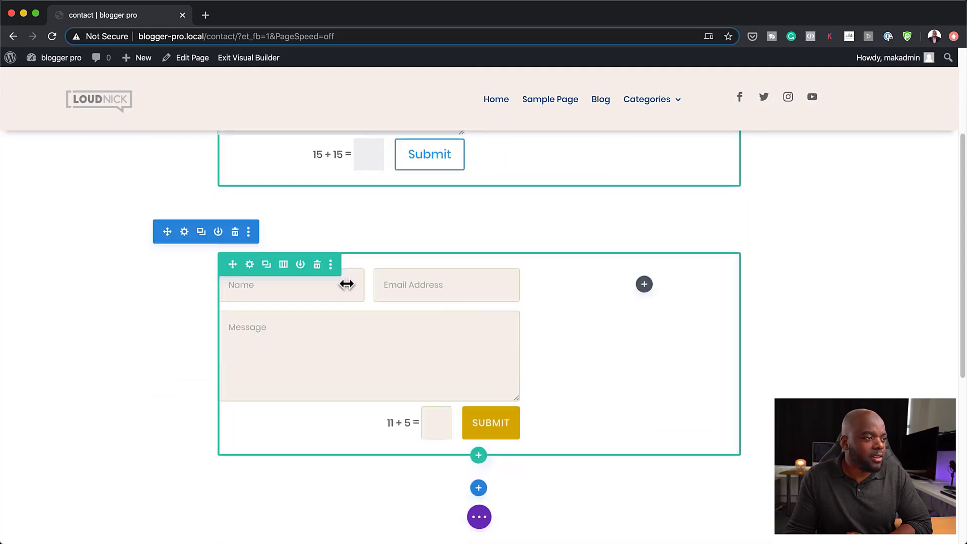
- Change the new row's Max Width from 1080px to 80% and save the row settings
click(250, 266)
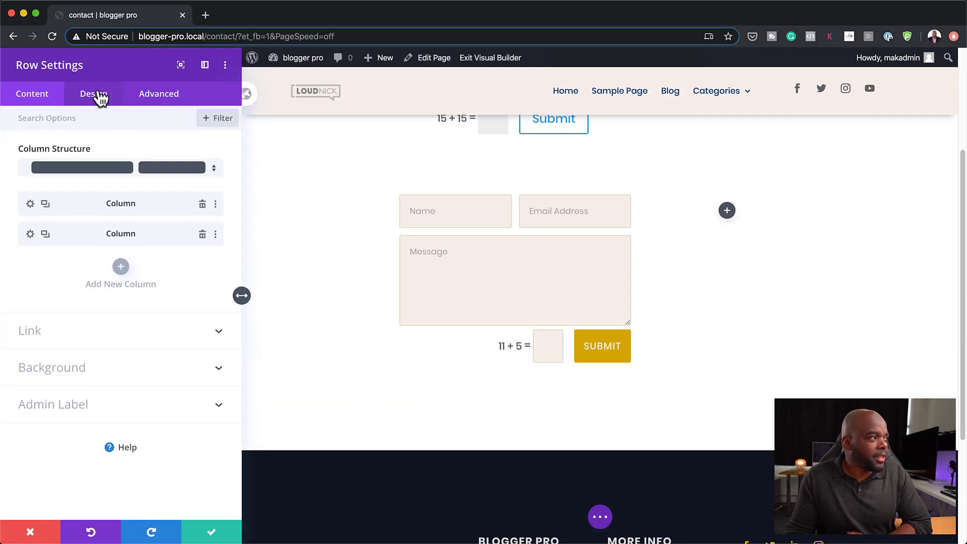
click(96, 95)
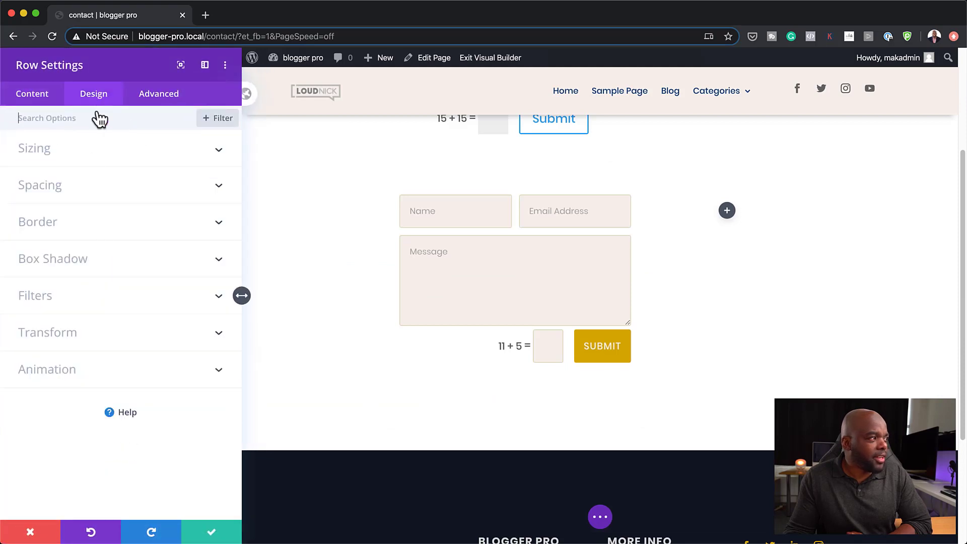
click(72, 159)
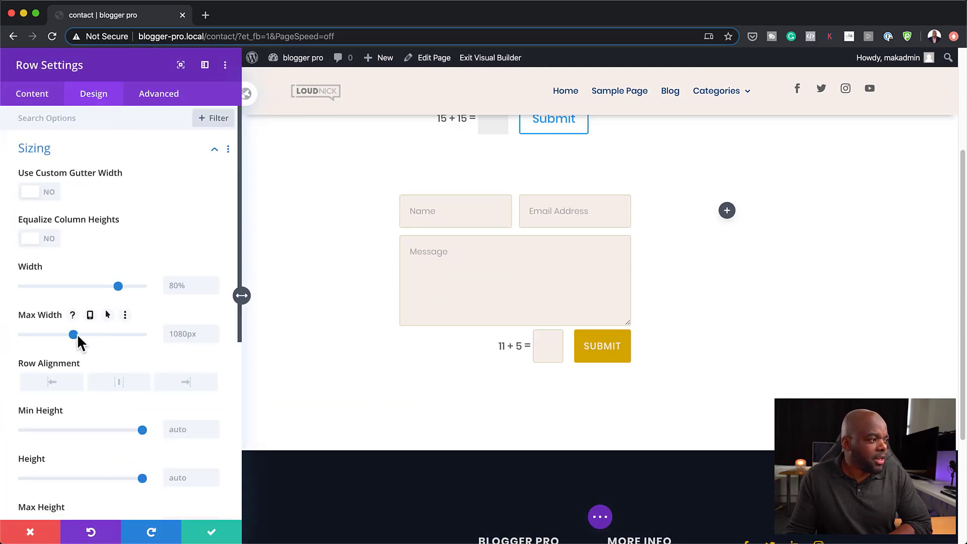
double_click(177, 335)
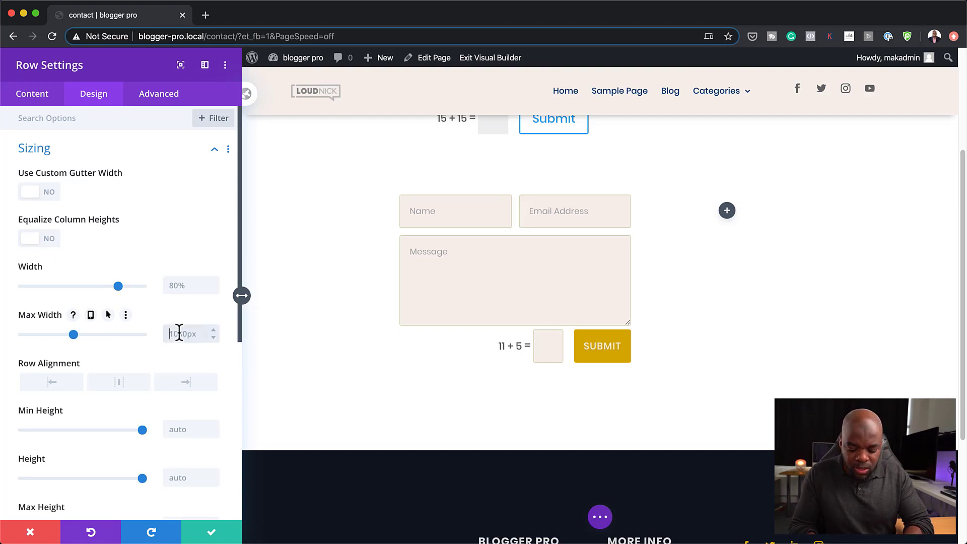
text(80px)
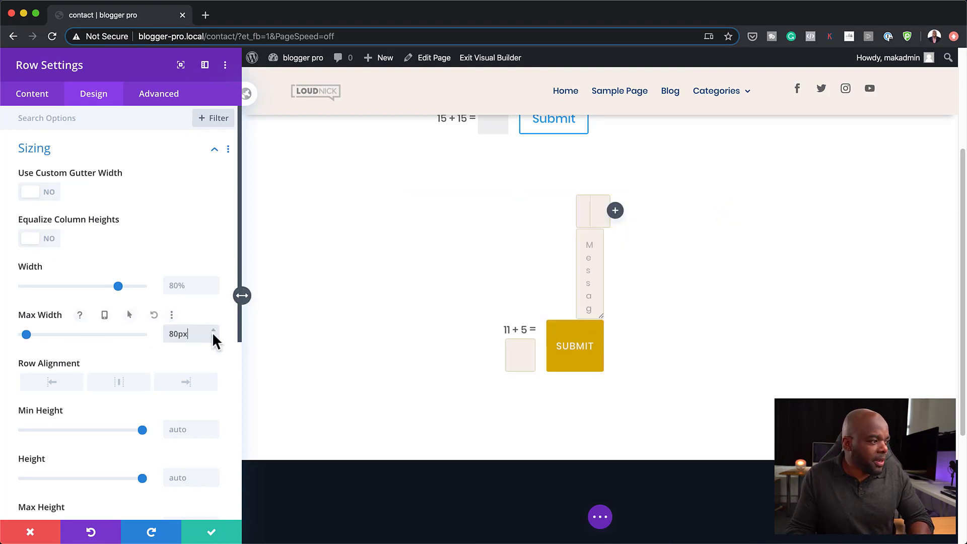
key(BackSpace)
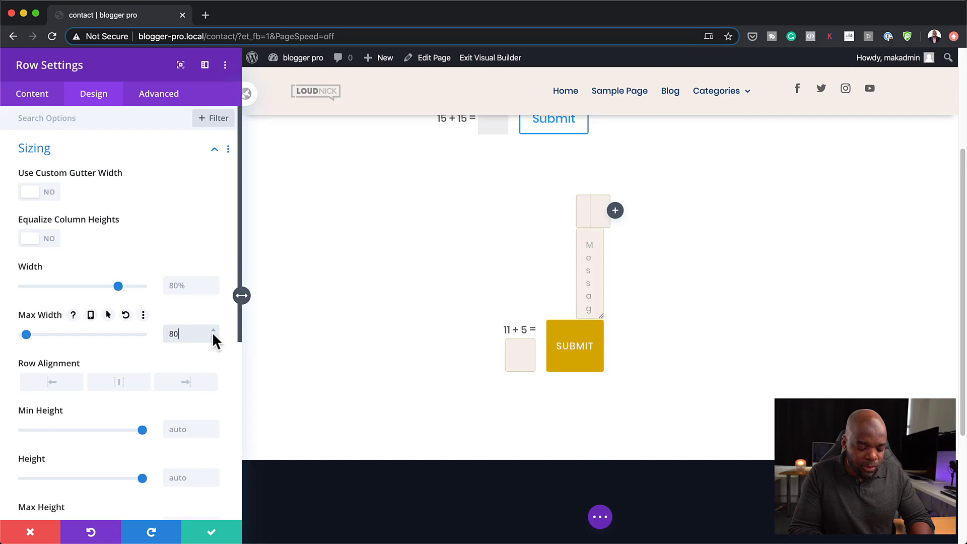
text(%)
click(214, 535)
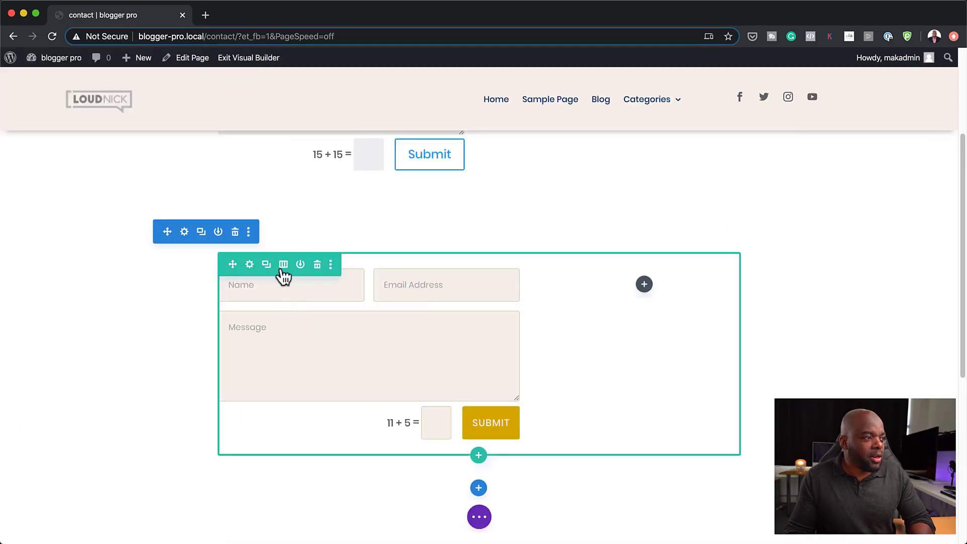
- Fill the form column's background with the navy swatch
click(283, 267)
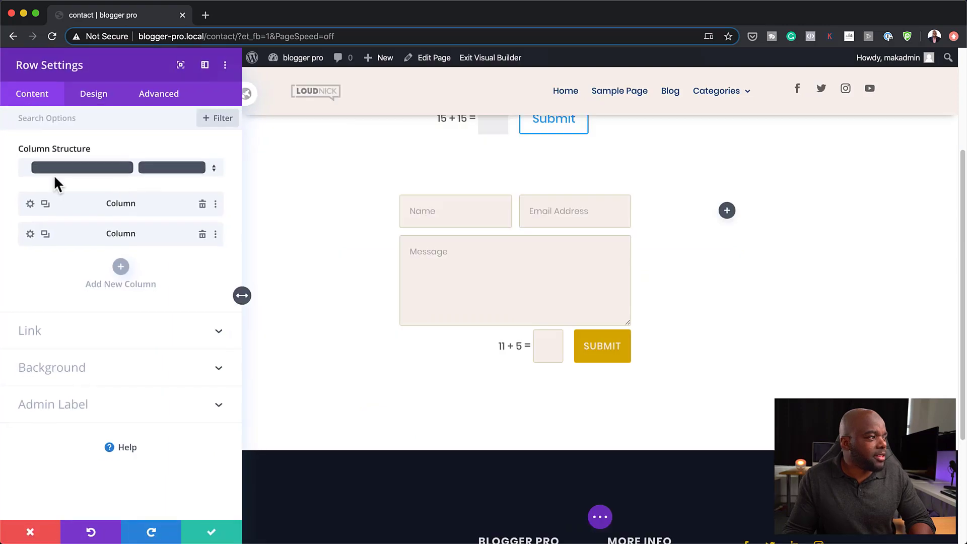
click(29, 204)
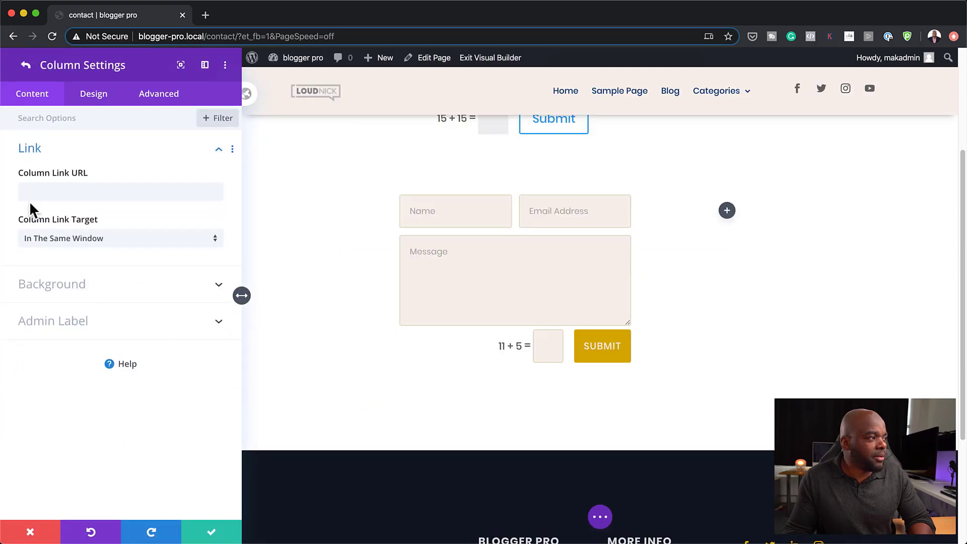
click(55, 284)
click(115, 382)
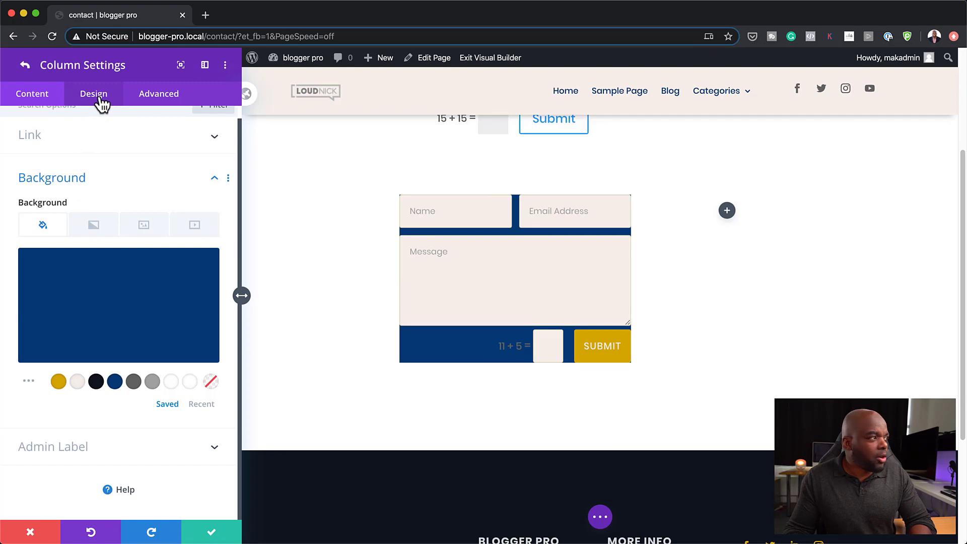
- Set the column's padding to 5vw on top, bottom, left and right
scroll(82, 156, up, 1)
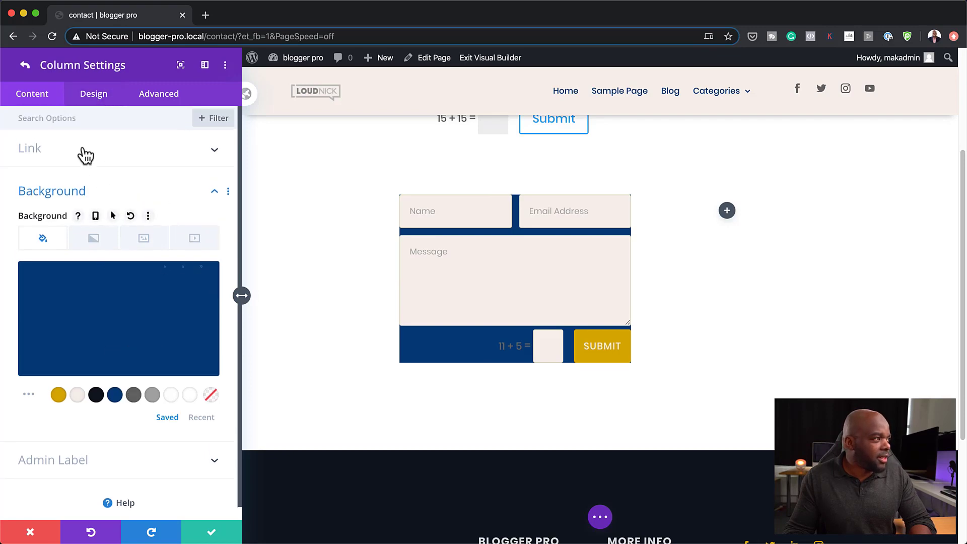
click(94, 96)
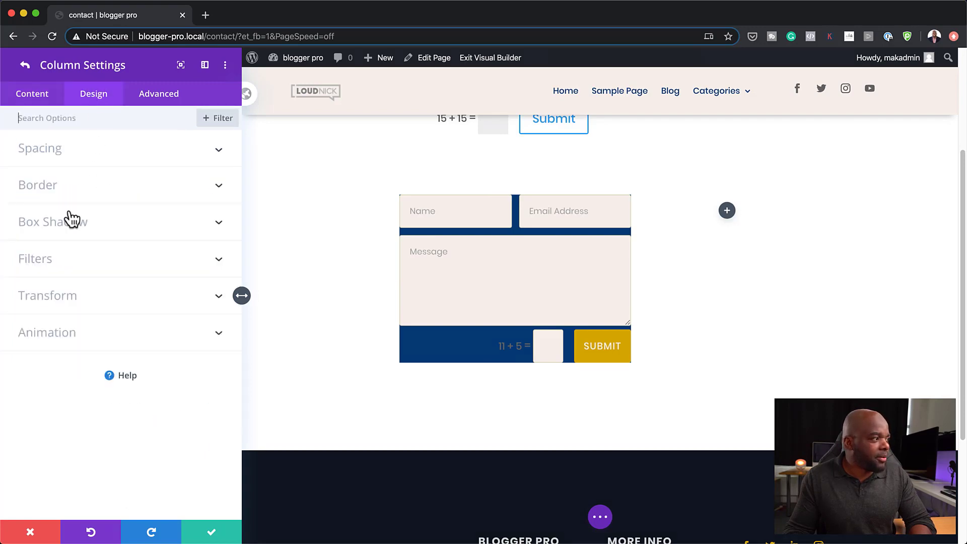
click(58, 157)
click(37, 192)
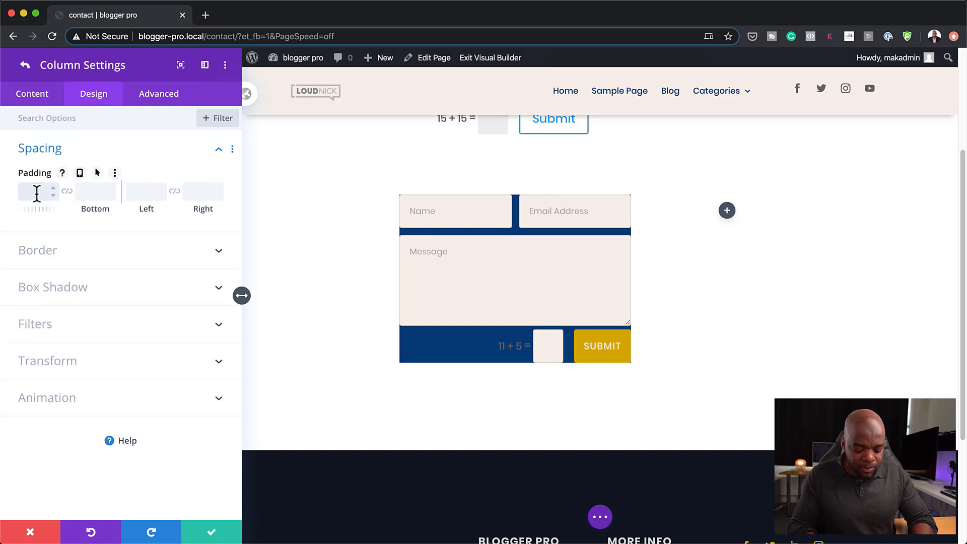
text(5)
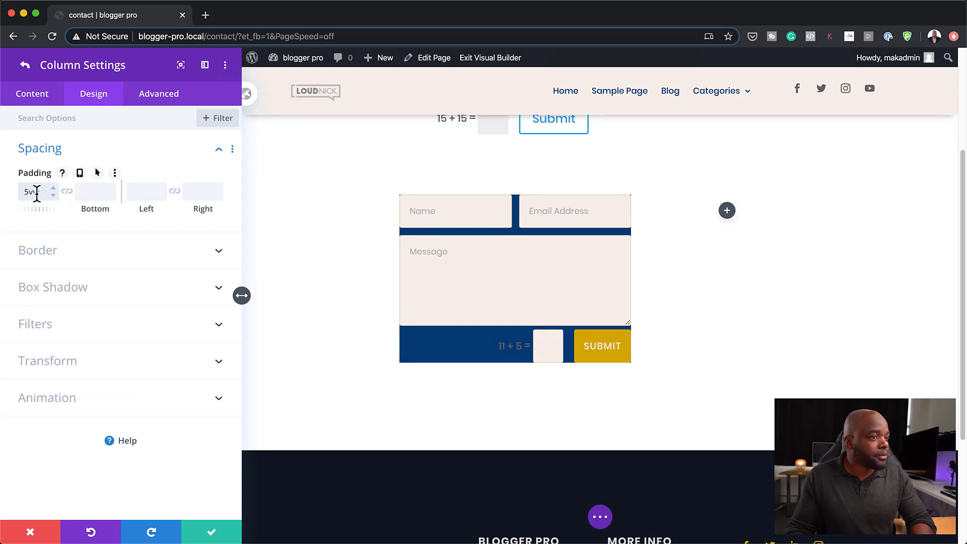
text(vw)
click(67, 191)
click(145, 192)
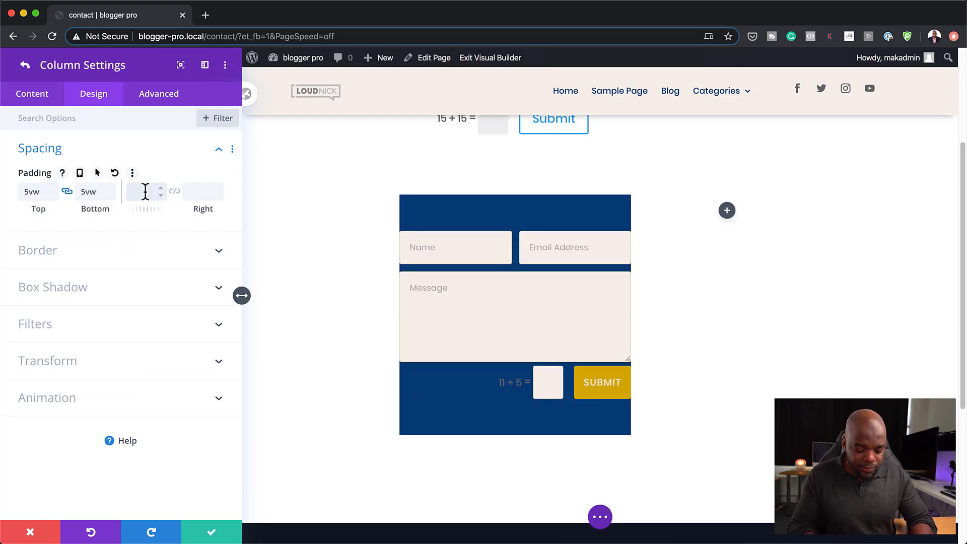
click(174, 192)
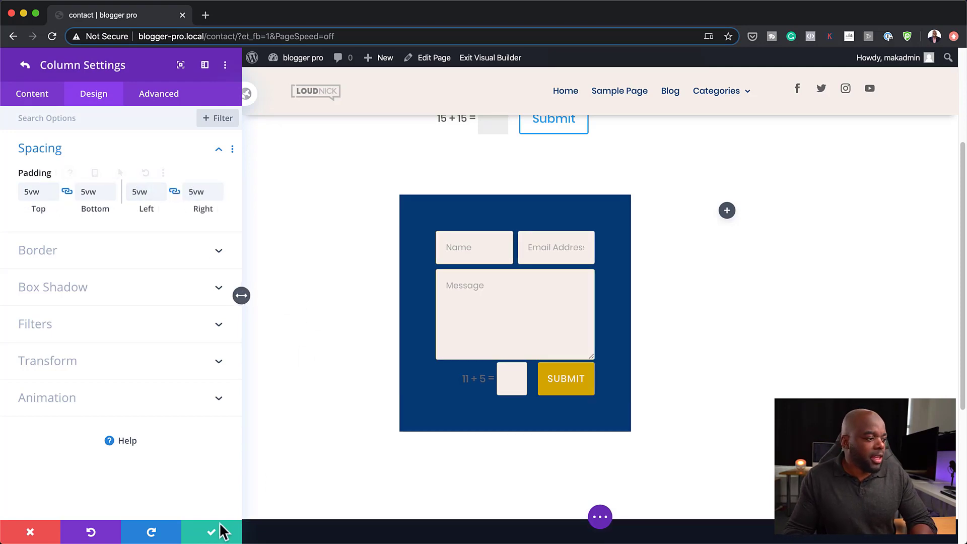
- Save the column settings, then close Row Settings with the green check
click(207, 535)
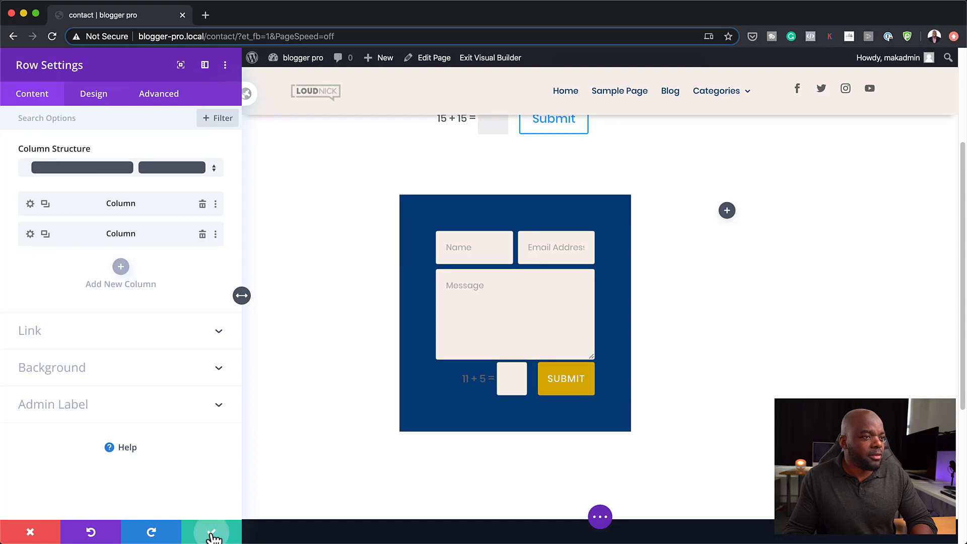
click(209, 534)
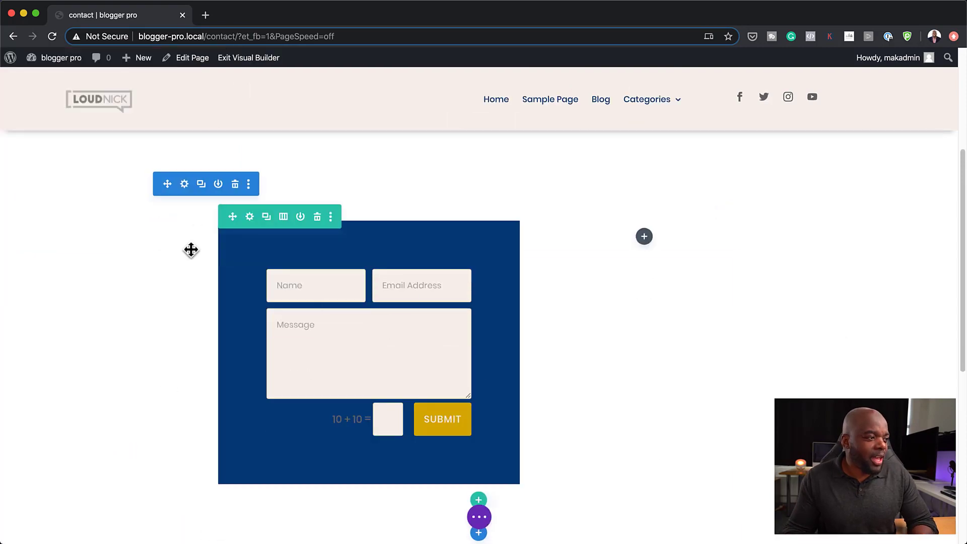